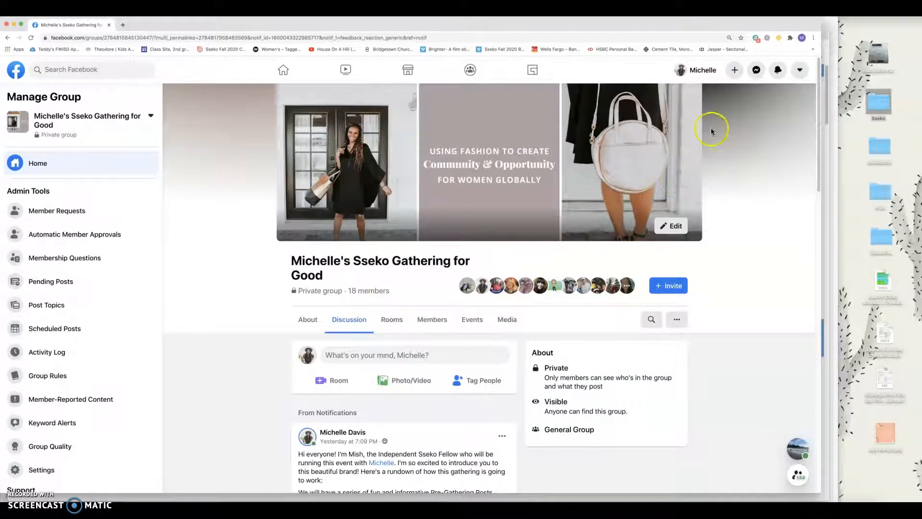
- Start creating a new group and name it with the hostess's first name followed by "Sseko Gathering for Good"
{"action": "left_click", "coordinate": [735, 73]}
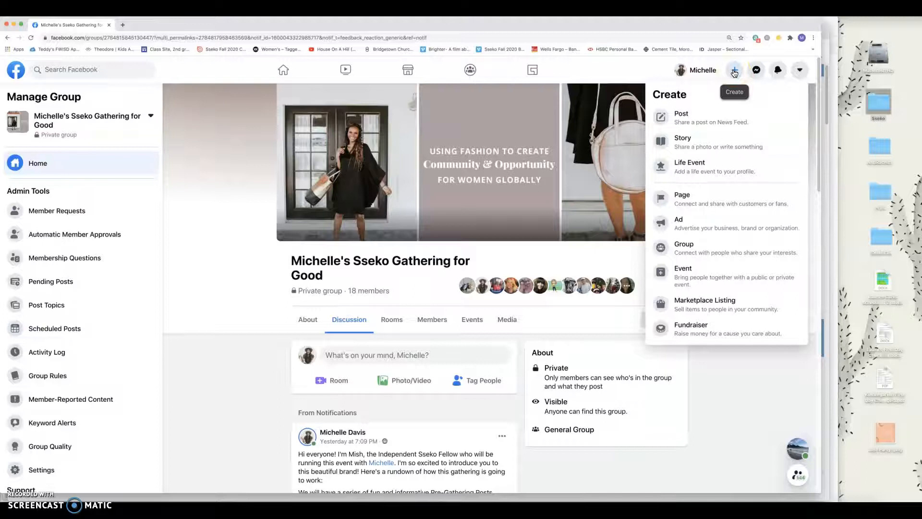
{"action": "left_click", "coordinate": [734, 98]}
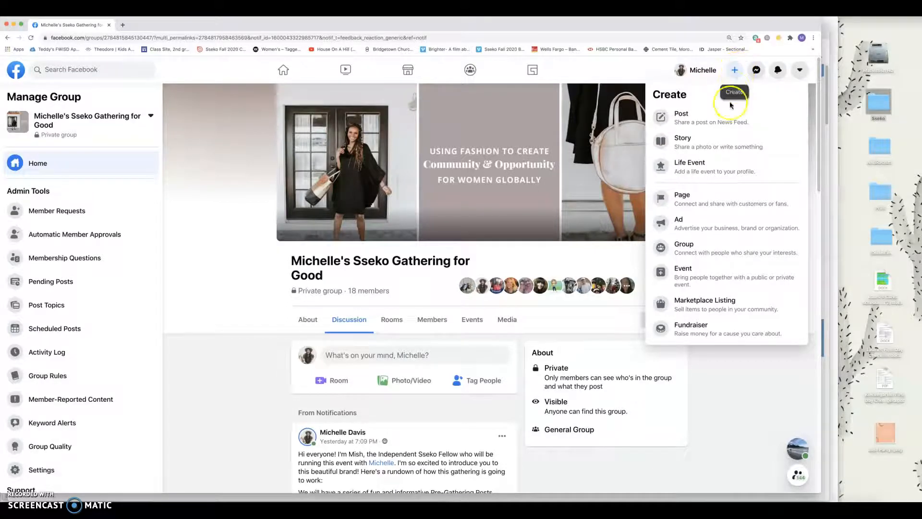
{"action": "left_click", "coordinate": [702, 248]}
{"action": "left_click", "coordinate": [468, 247]}
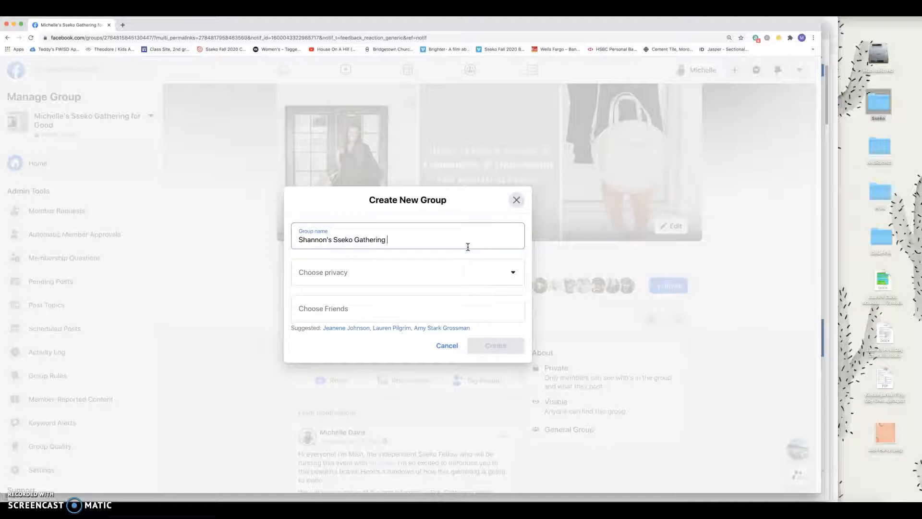
- Set the new group's privacy to Private and keep its visibility as Visible
{"action": "left_click", "coordinate": [405, 280]}
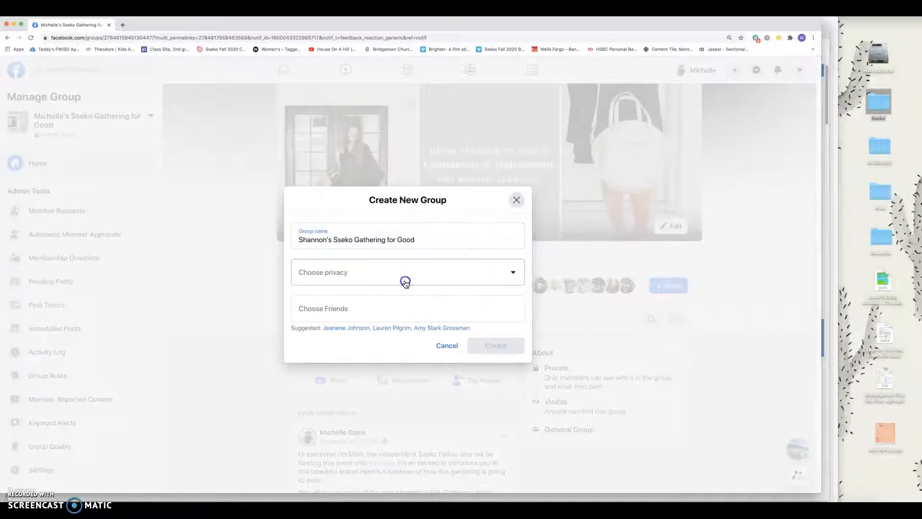
{"action": "left_click", "coordinate": [335, 318]}
{"action": "left_click", "coordinate": [331, 303]}
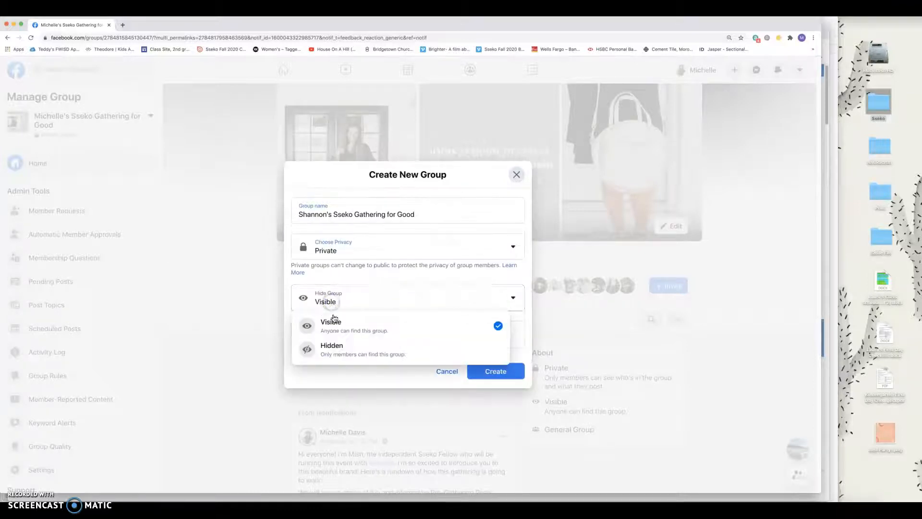
{"action": "left_click", "coordinate": [395, 275]}
- Find the hostess among the friends, add her as an invitee, and create the group
{"action": "left_click", "coordinate": [354, 330]}
{"action": "type", "text": "shannon"}
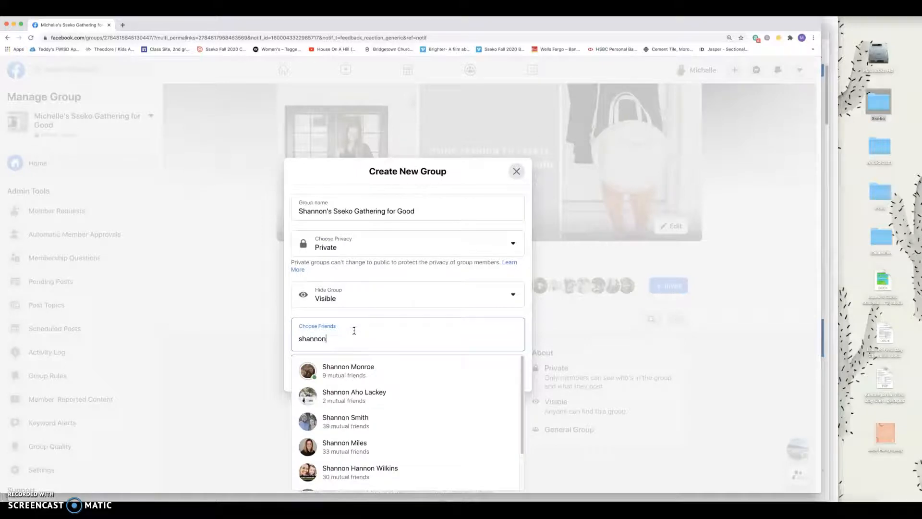
{"action": "left_click", "coordinate": [354, 393]}
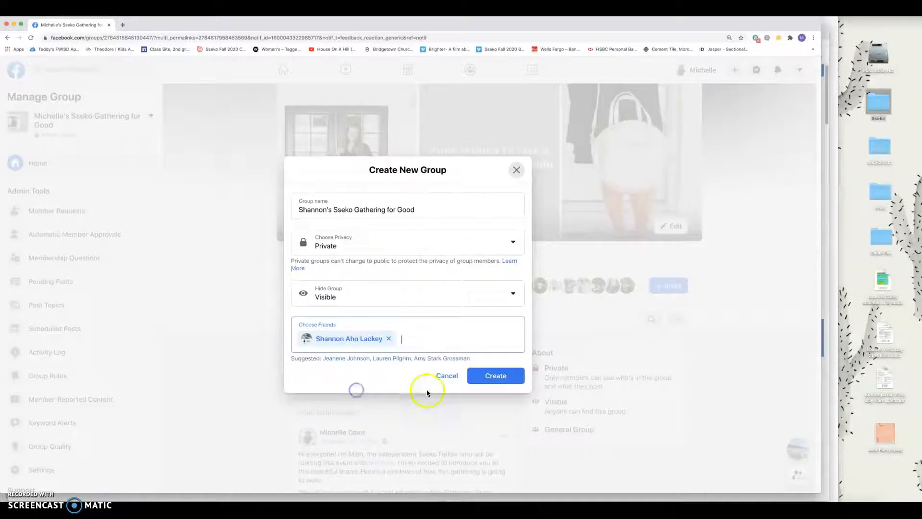
{"action": "left_click", "coordinate": [503, 375]}
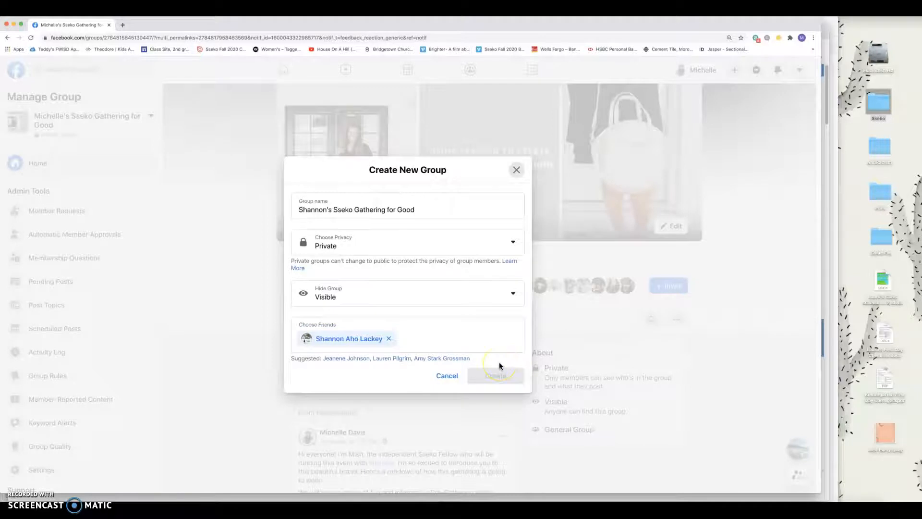
{"action": "left_click", "coordinate": [500, 377]}
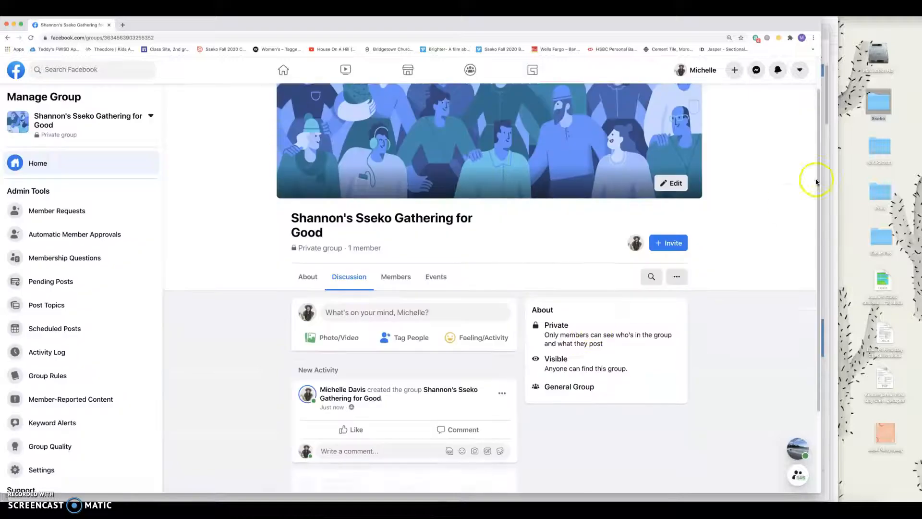
- Upload fw20-facebook-event-headers3.png from the 2020 FW Facebook folder inside Sseko as the group's cover photo and save the changes
{"action": "scroll", "coordinate": [550, 181], "scroll_direction": "up", "scroll_amount": 1}
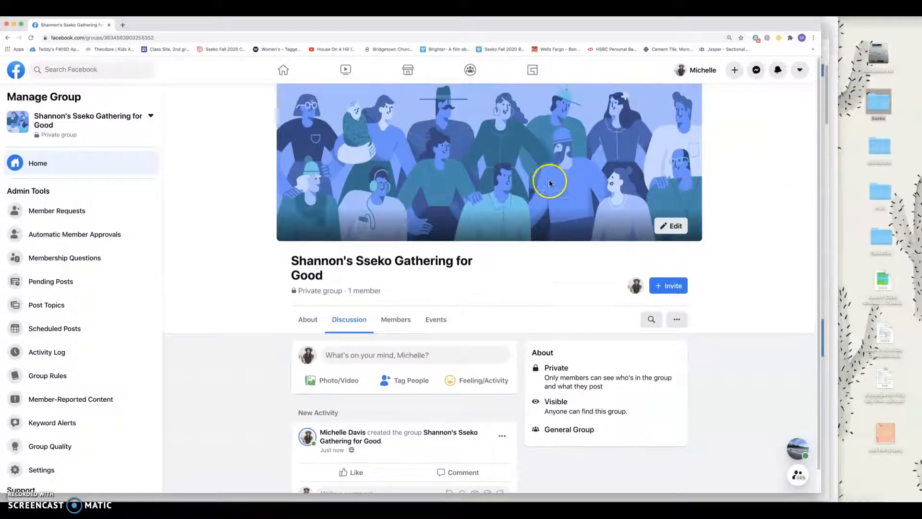
{"action": "left_click", "coordinate": [663, 221]}
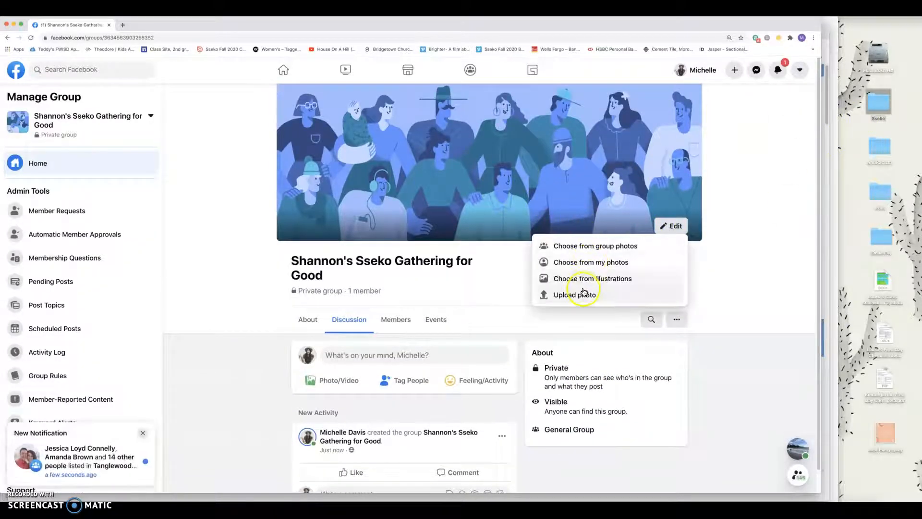
{"action": "left_click", "coordinate": [584, 293]}
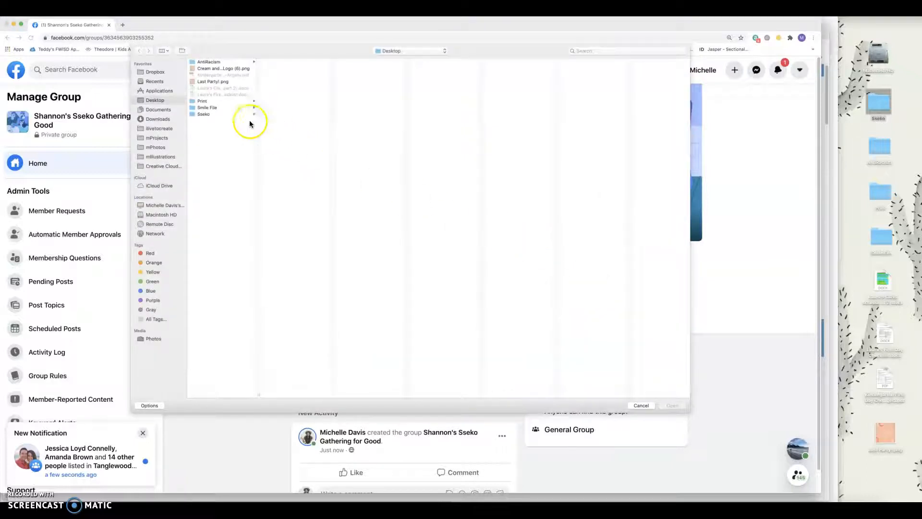
{"action": "left_click", "coordinate": [206, 114]}
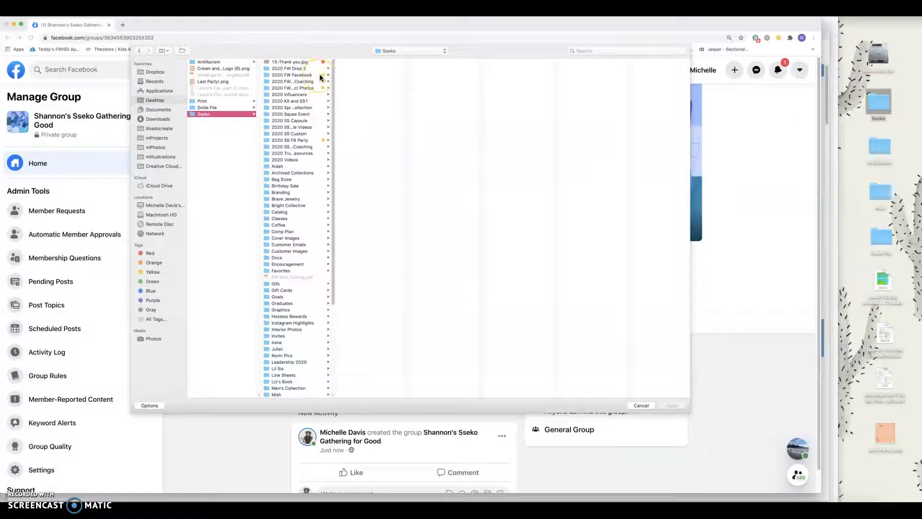
{"action": "left_click", "coordinate": [282, 76]}
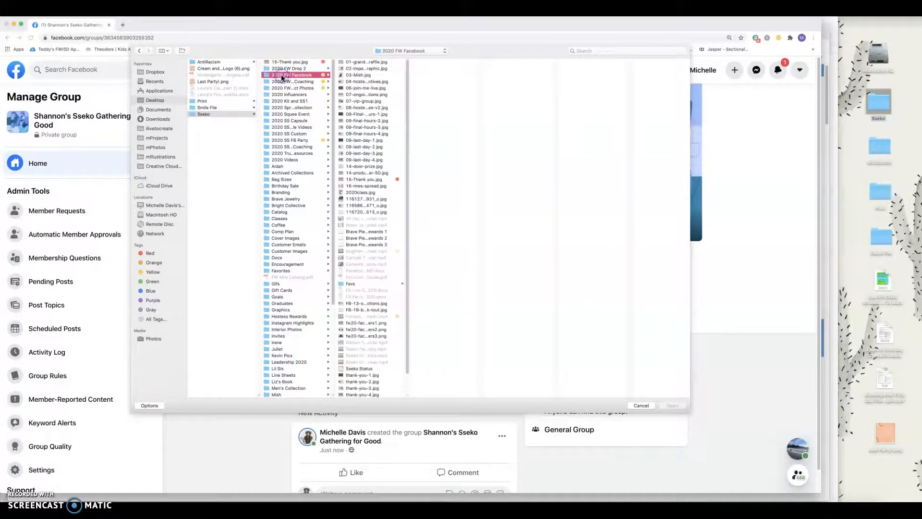
{"action": "left_click", "coordinate": [364, 329]}
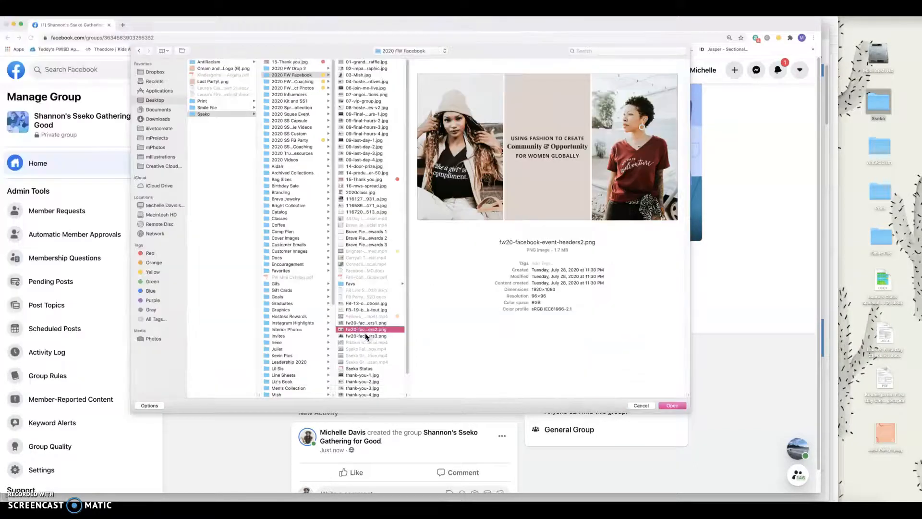
{"action": "left_click", "coordinate": [368, 336]}
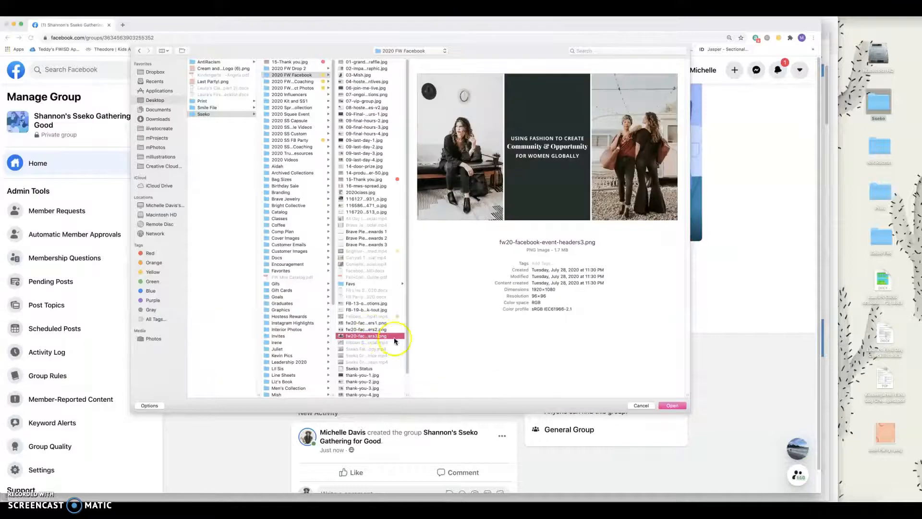
{"action": "left_click", "coordinate": [671, 405]}
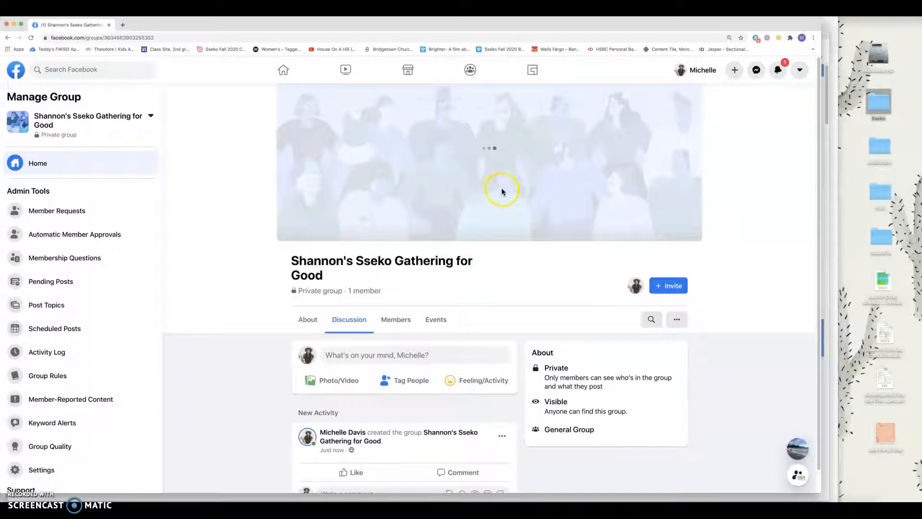
{"action": "left_click", "coordinate": [513, 170]}
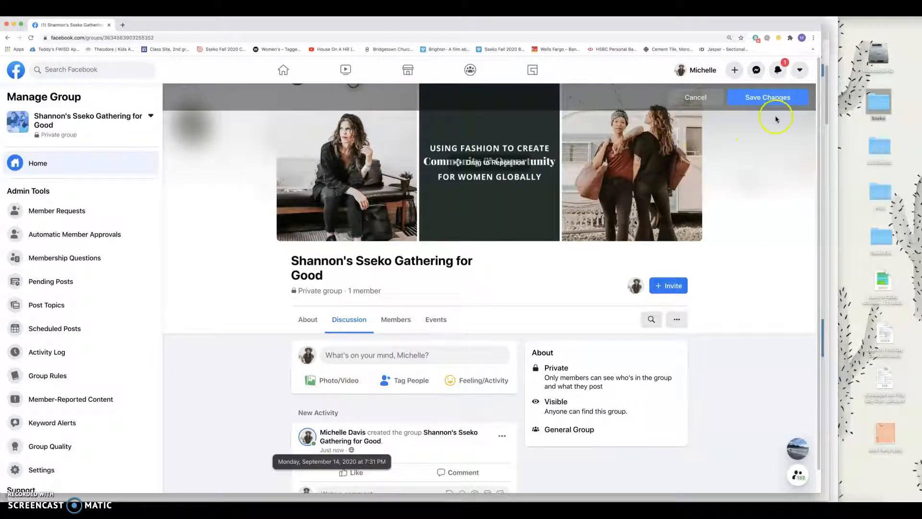
{"action": "left_click", "coordinate": [774, 100]}
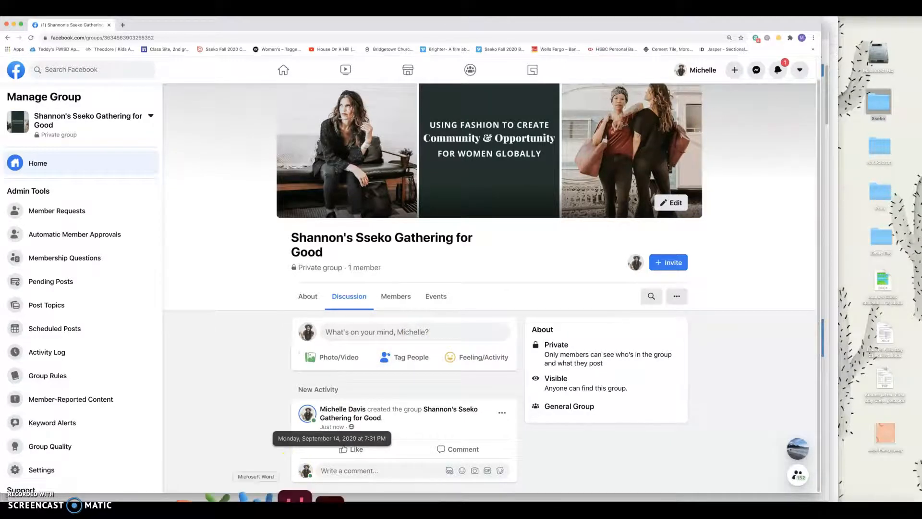
- Switch to Microsoft Word and copy the welcome post text beside the Grand Prize Raffle image in the party event template
{"action": "left_click", "coordinate": [256, 499]}
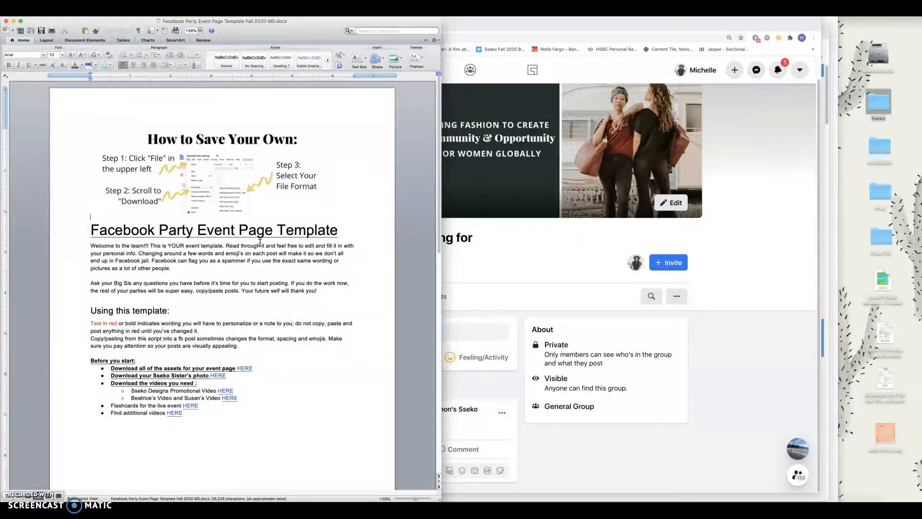
{"action": "scroll", "coordinate": [307, 313], "scroll_direction": "down", "scroll_amount": 15}
{"action": "scroll", "coordinate": [309, 313], "scroll_direction": "down", "scroll_amount": 15}
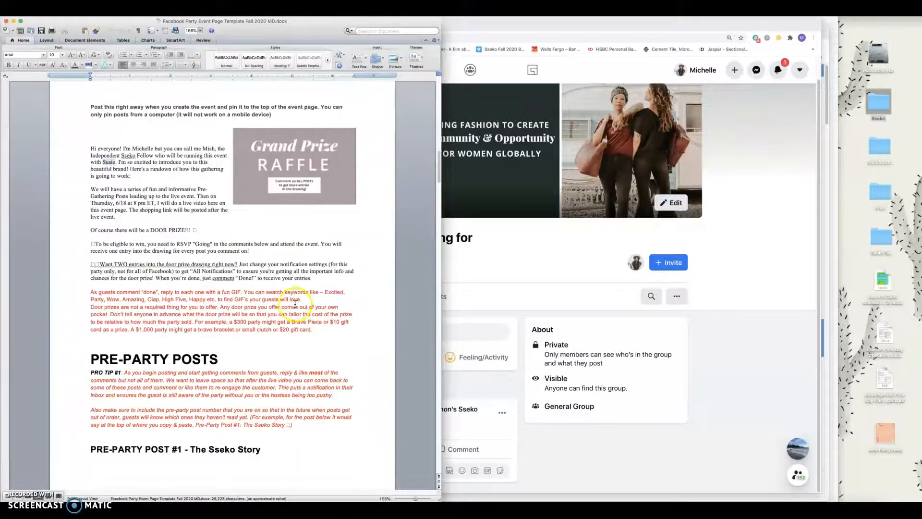
{"action": "left_click_drag", "start_coordinate": [88, 149], "coordinate": [319, 278]}
- Return to the Facebook group and paste the copied welcome text into a new post
{"action": "left_click", "coordinate": [460, 287]}
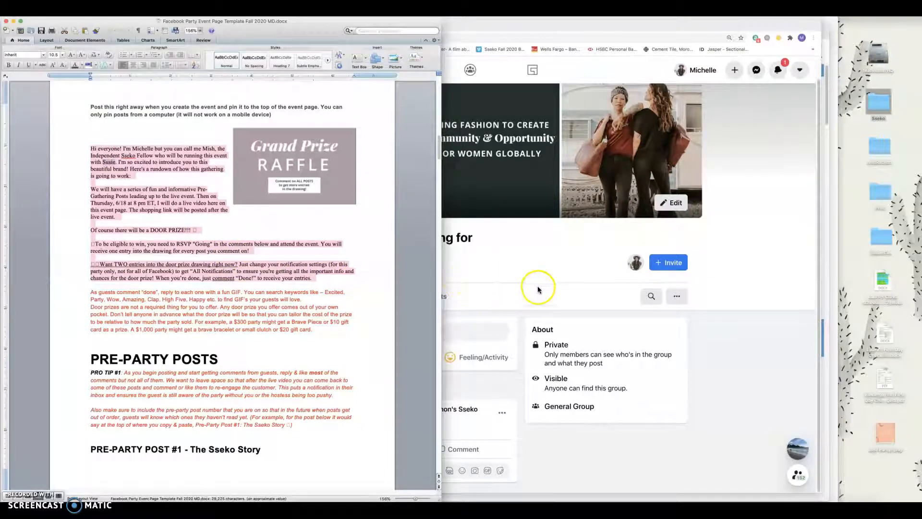
{"action": "left_click", "coordinate": [478, 334]}
{"action": "left_click", "coordinate": [410, 333]}
{"action": "left_click", "coordinate": [382, 247]}
{"action": "type", "text": "Hi everyone! I'm Michelle but you can call me Mish, the Independent Sseko Fellow who will be running this event with Susie. I'm so excited to introduce you to this beautiful brand! Here's a rundown of how this gathering is going to work: We will have a series of fun and informative Pre-Gathering Posts leading up to the live event. Then on Thursday, 6/18 at 8 pm ET, I will do a live video here on this event page. The shopping link will be posted after the live event. Of course there will be a DOOR PRIZE!!! 🎁 ✅To be eligible to win, you need to RSVP \"Going\" in the comments below and attend the event. You will receive one entry into the drawing for every post you comment on! 🌟🌟Want TWO entries into the door prize drawing right now? Just change your notification settings (for this party only, not for all of Facebook) to get \"All Notifications\" to ensure you're getting all the important info and chances for the door prize! When you're done, just comment \"Done!\" to receive your entries."}
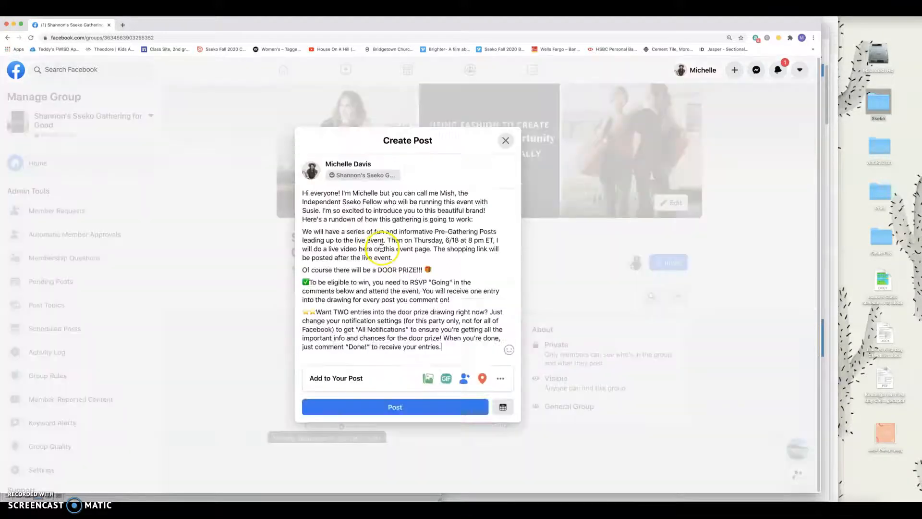
- Set the live event's time to 8:30 pm and its weekday to Wednesday in the post text
{"action": "left_click", "coordinate": [470, 240]}
{"action": "type", "text": ":30"}
{"action": "double_click", "coordinate": [435, 240]}
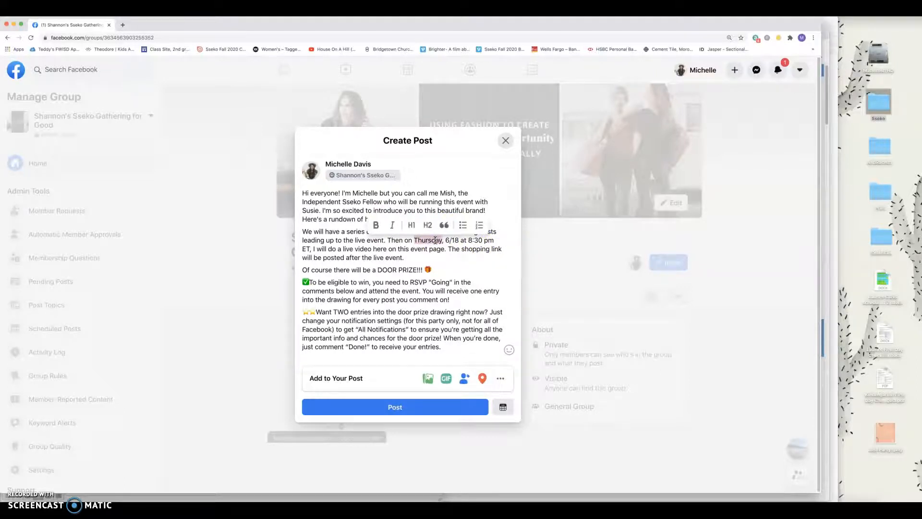
{"action": "type", "text": "Wednesday"}
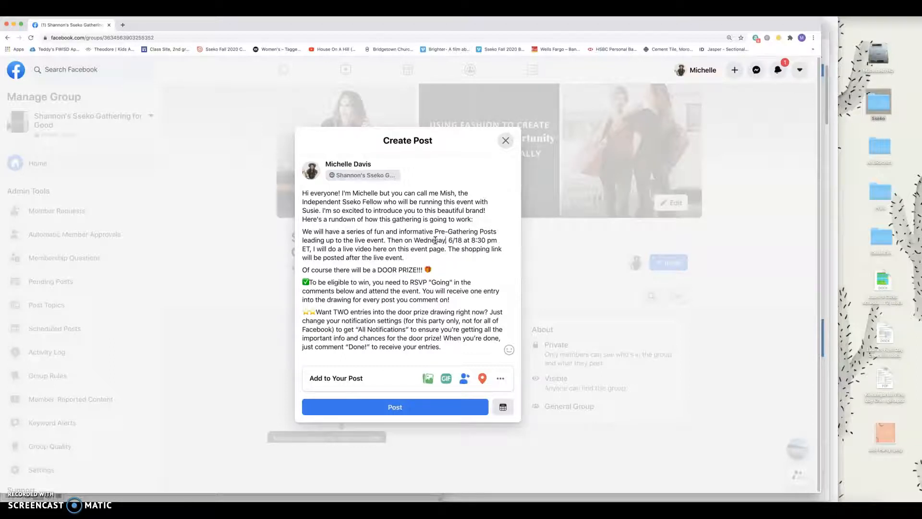
{"action": "key", "text": "BackSpace"}
{"action": "key", "text": "BackSpace"}
{"action": "key", "text": "BackSpace"}
{"action": "key", "text": "BackSpace"}
{"action": "key", "text": "BackSpace"}
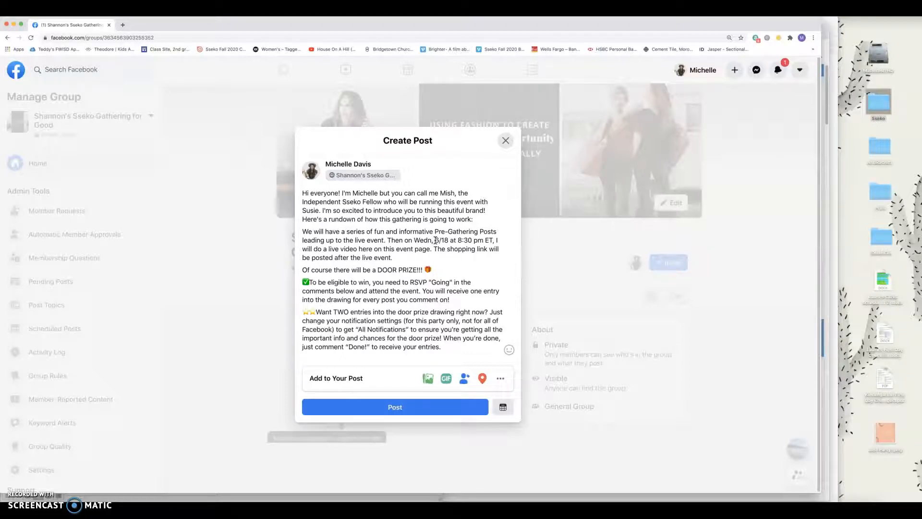
{"action": "type", "text": "esday"}
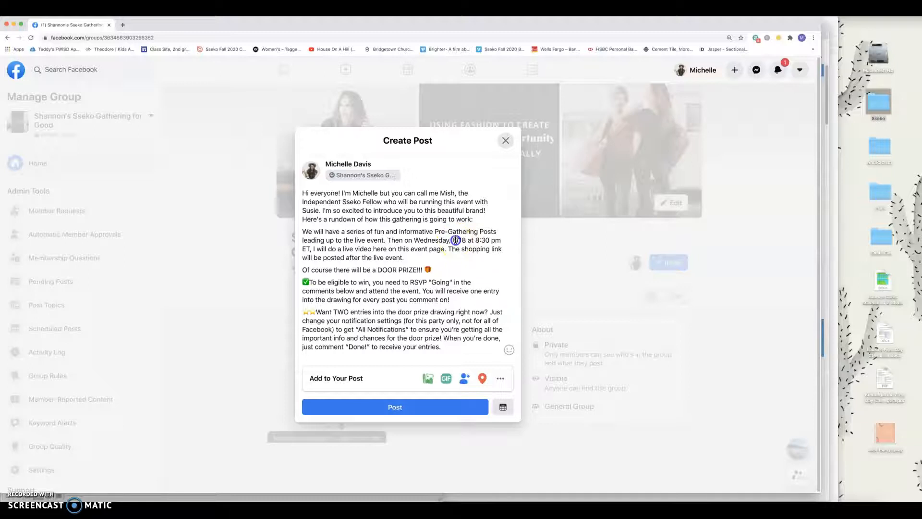
- Set the event date to 9/23 and replace the template's placeholder name with the hostess's first name
{"action": "double_click", "coordinate": [454, 240]}
{"action": "type", "text": "9"}
{"action": "left_click", "coordinate": [460, 240]}
{"action": "double_click", "coordinate": [462, 239]}
{"action": "type", "text": "23"}
{"action": "double_click", "coordinate": [310, 210]}
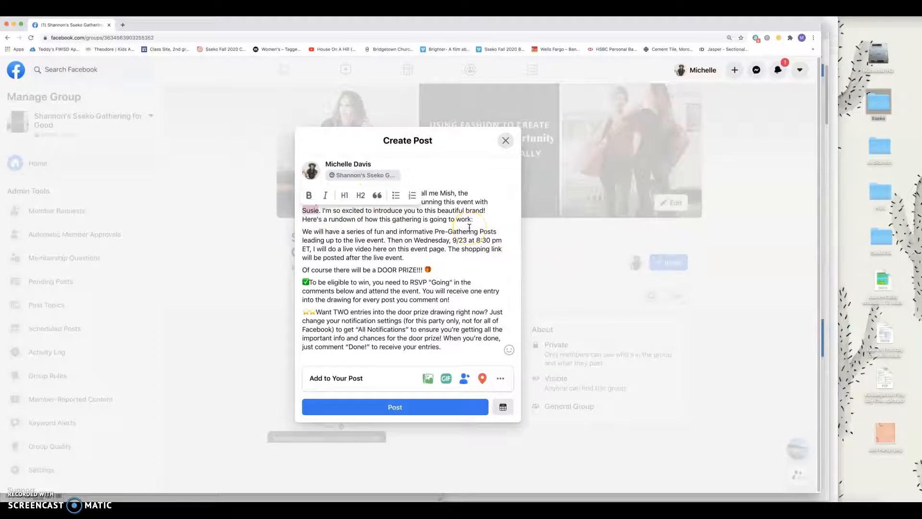
{"action": "type", "text": "Shannon"}
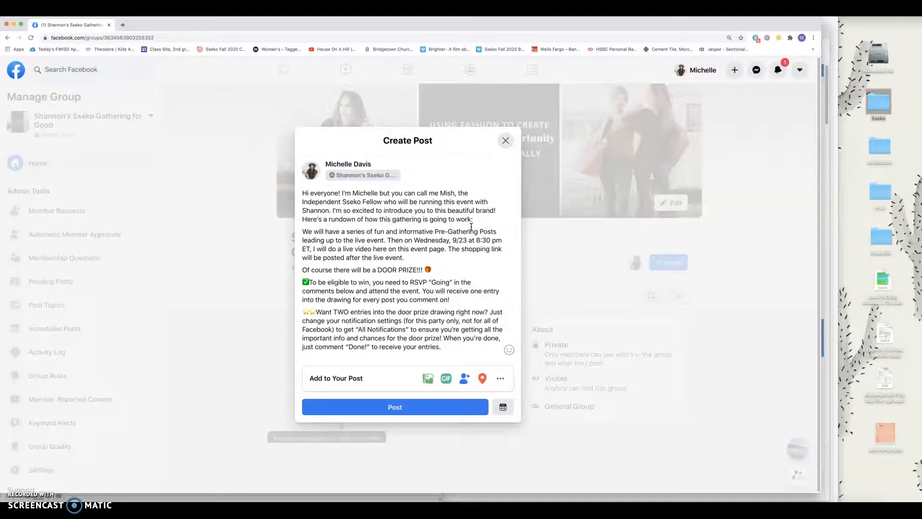
- Insert blank lines between the post's paragraphs, from the introduction through the door prize entry instructions
{"action": "left_click", "coordinate": [473, 219]}
{"action": "key", "text": "Return"}
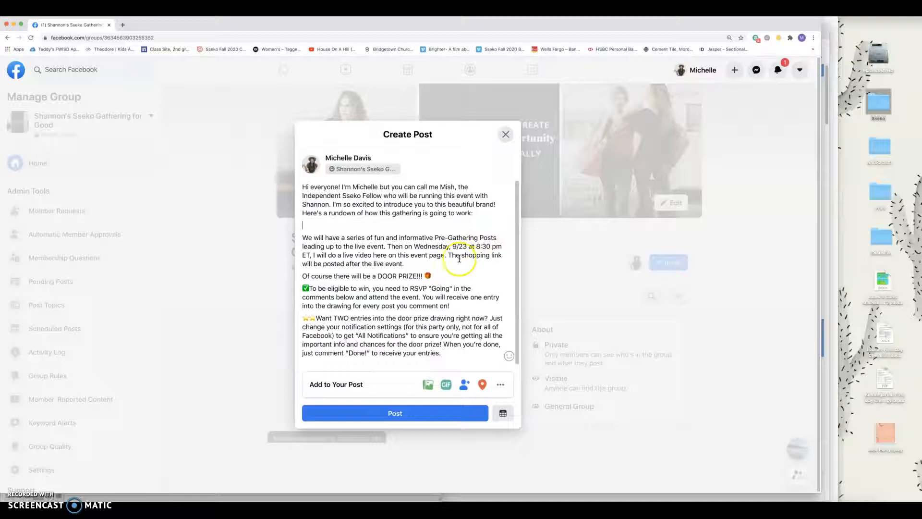
{"action": "left_click", "coordinate": [449, 264]}
{"action": "key", "text": "Return"}
{"action": "left_click", "coordinate": [447, 281]}
{"action": "key", "text": "Return"}
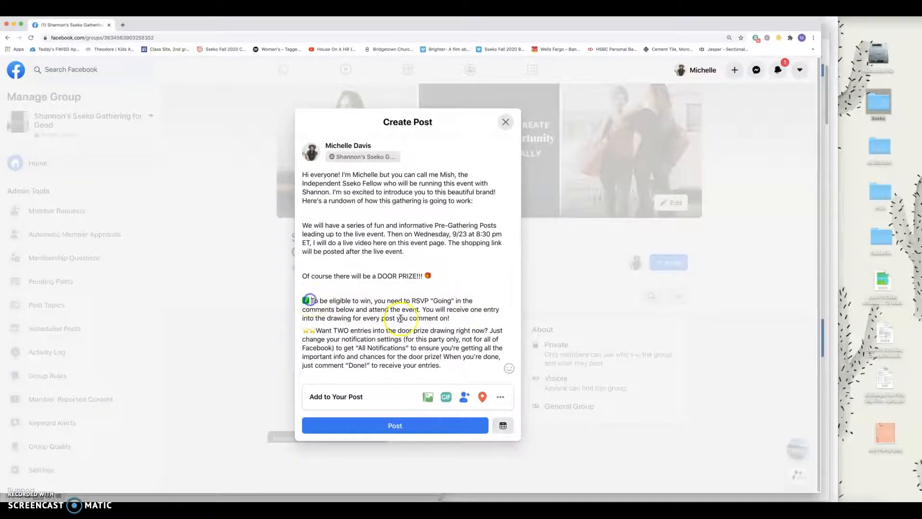
{"action": "left_click", "coordinate": [458, 317]}
{"action": "key", "text": "Return"}
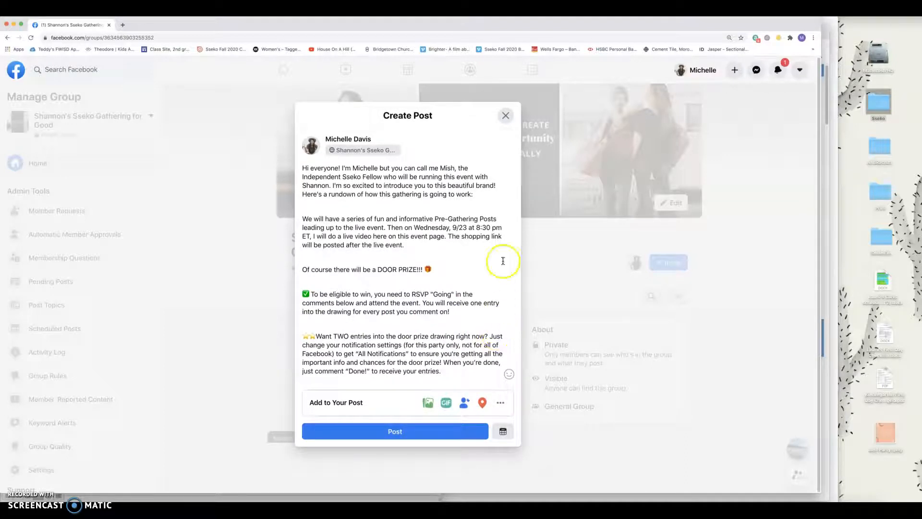
- Attach 01-grand-prize-raffle.jpg from the 2020 FW Facebook folder to the welcome post and publish it
{"action": "double_click", "coordinate": [866, 106]}
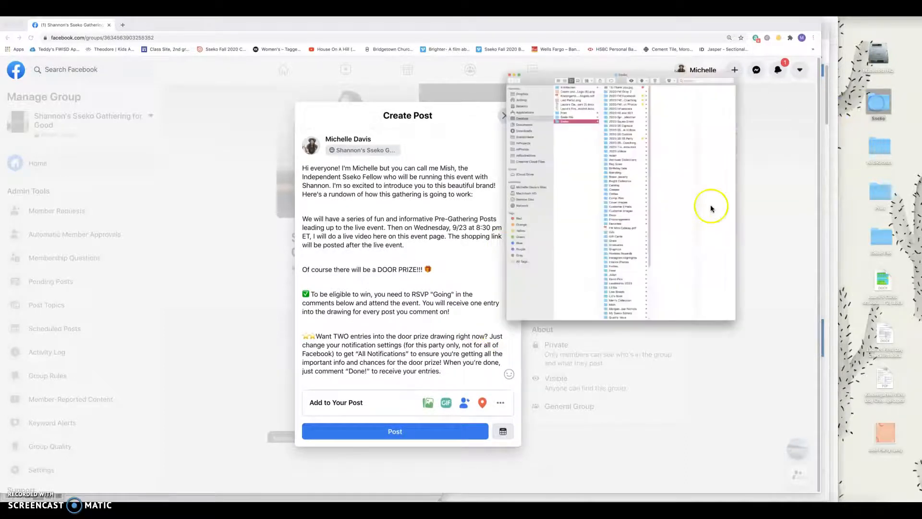
{"action": "left_click", "coordinate": [475, 99]}
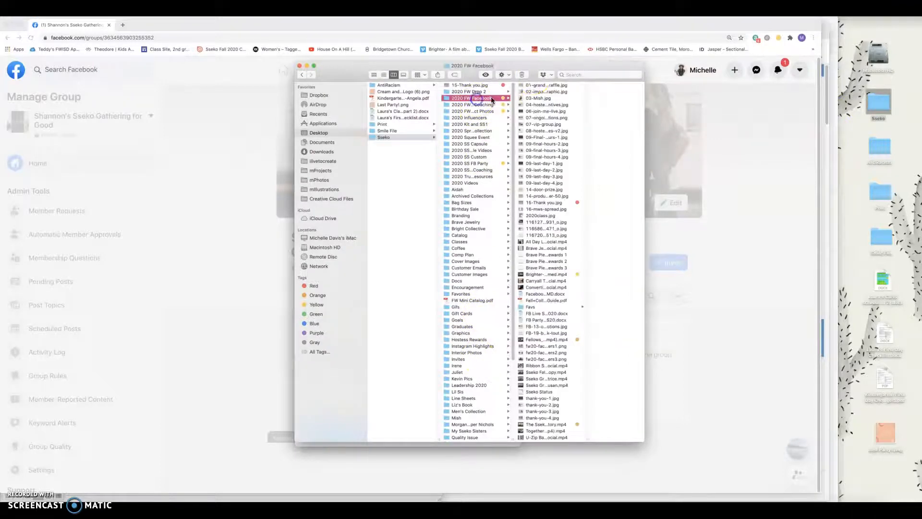
{"action": "left_click", "coordinate": [550, 87]}
{"action": "left_click_drag", "start_coordinate": [582, 72], "coordinate": [859, 96]}
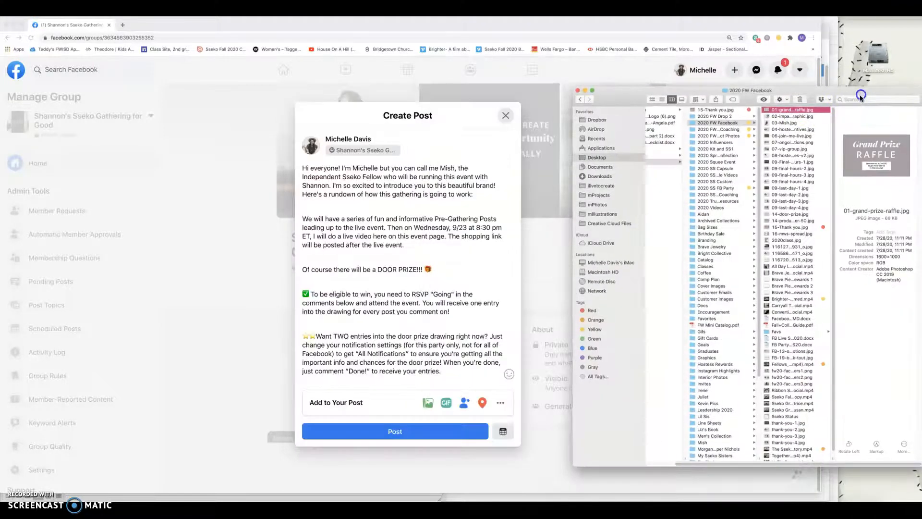
{"action": "left_click_drag", "start_coordinate": [782, 112], "coordinate": [423, 288]}
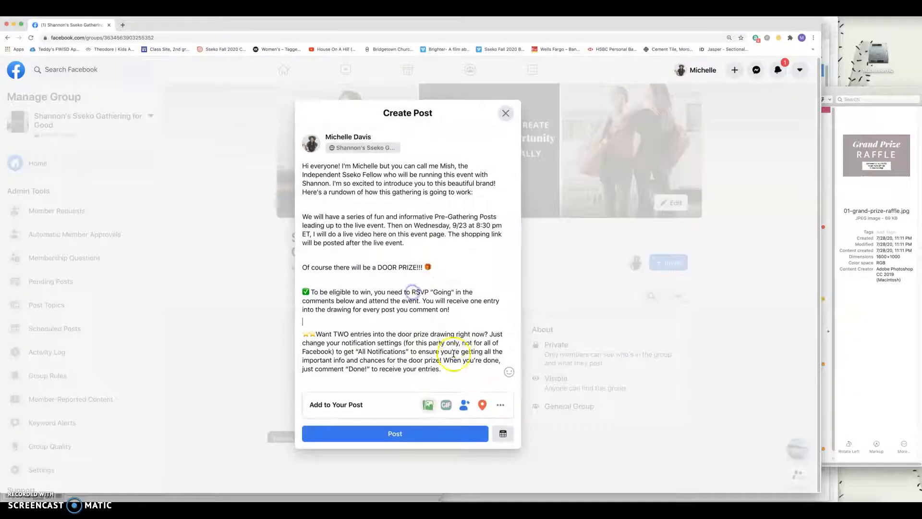
{"action": "scroll", "coordinate": [443, 354], "scroll_direction": "up", "scroll_amount": 3}
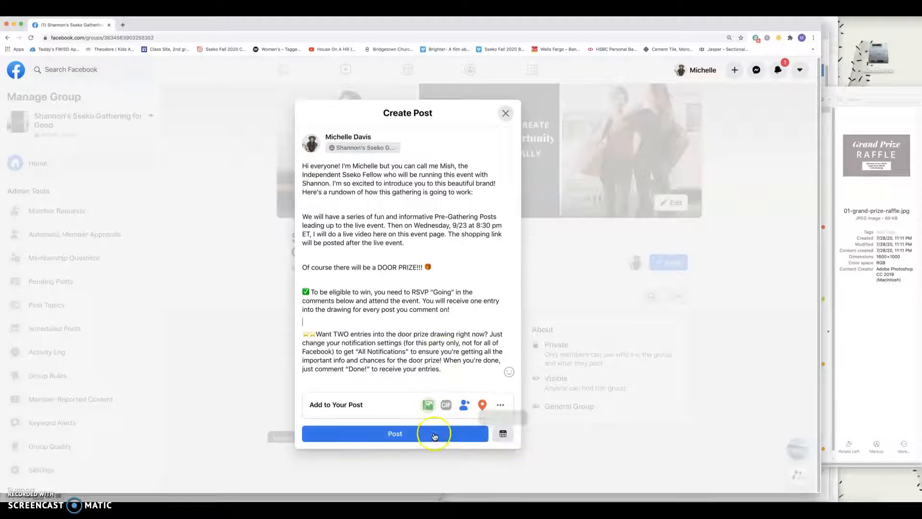
{"action": "left_click", "coordinate": [401, 435]}
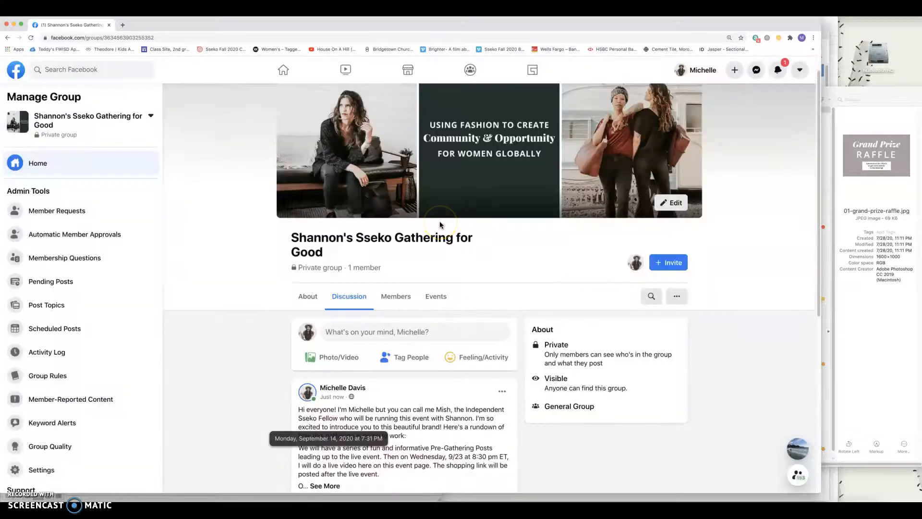
- Review the published welcome post, expanding its full text and checking the raffle image below it
{"action": "scroll", "coordinate": [442, 286], "scroll_direction": "down", "scroll_amount": 3}
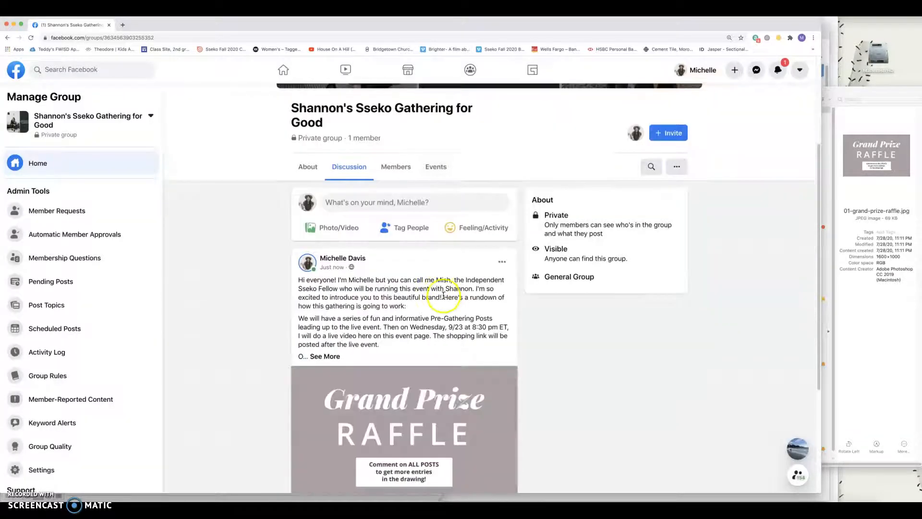
{"action": "left_click", "coordinate": [335, 358]}
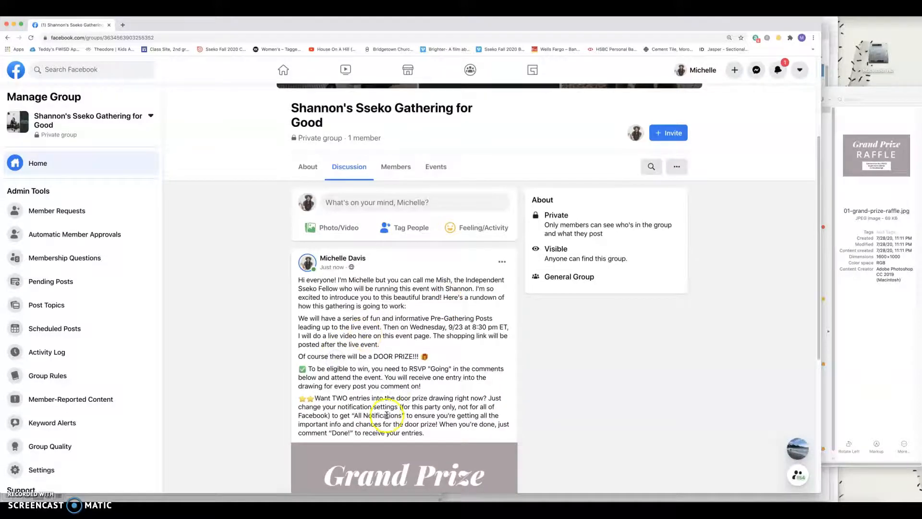
{"action": "scroll", "coordinate": [423, 389], "scroll_direction": "down", "scroll_amount": 2}
{"action": "scroll", "coordinate": [426, 385], "scroll_direction": "down", "scroll_amount": 2}
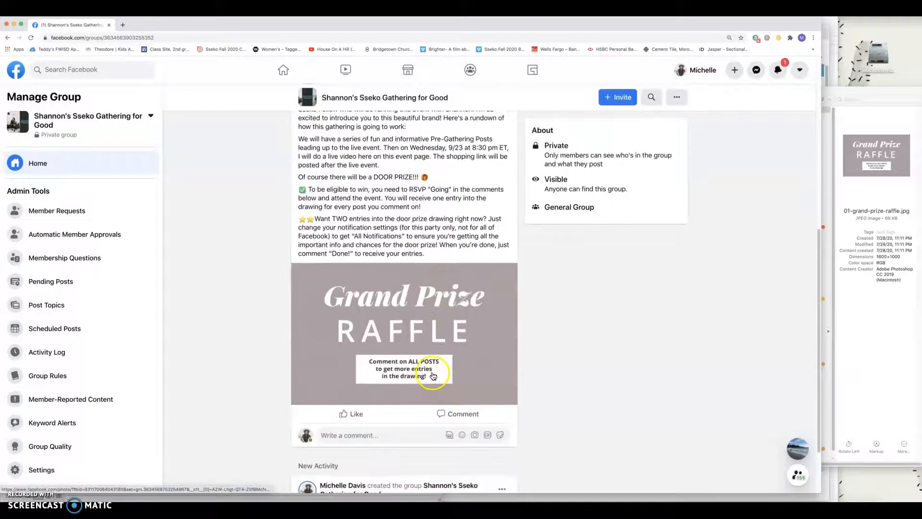
{"action": "scroll", "coordinate": [491, 376], "scroll_direction": "down", "scroll_amount": 1}
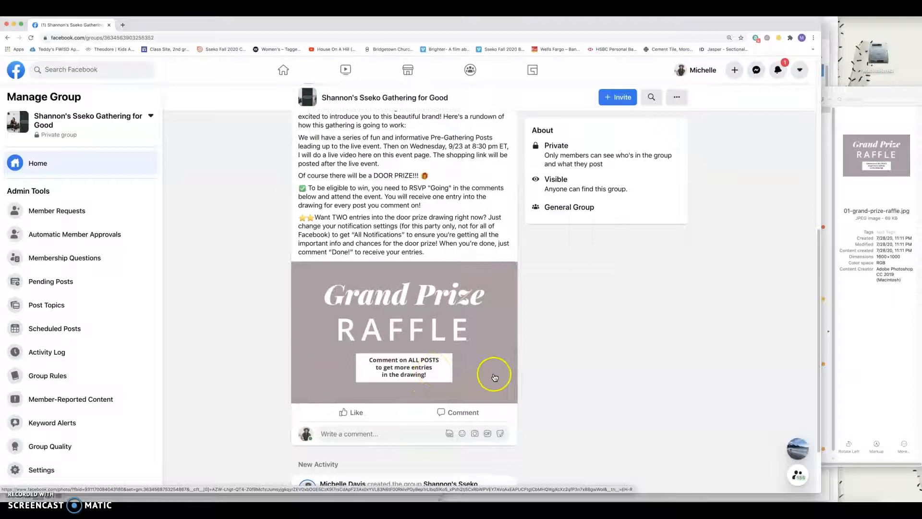
{"action": "scroll", "coordinate": [508, 373], "scroll_direction": "down", "scroll_amount": 2}
{"action": "scroll", "coordinate": [508, 373], "scroll_direction": "up", "scroll_amount": 6}
{"action": "scroll", "coordinate": [468, 355], "scroll_direction": "down", "scroll_amount": 1}
{"action": "scroll", "coordinate": [467, 354], "scroll_direction": "down", "scroll_amount": 4}
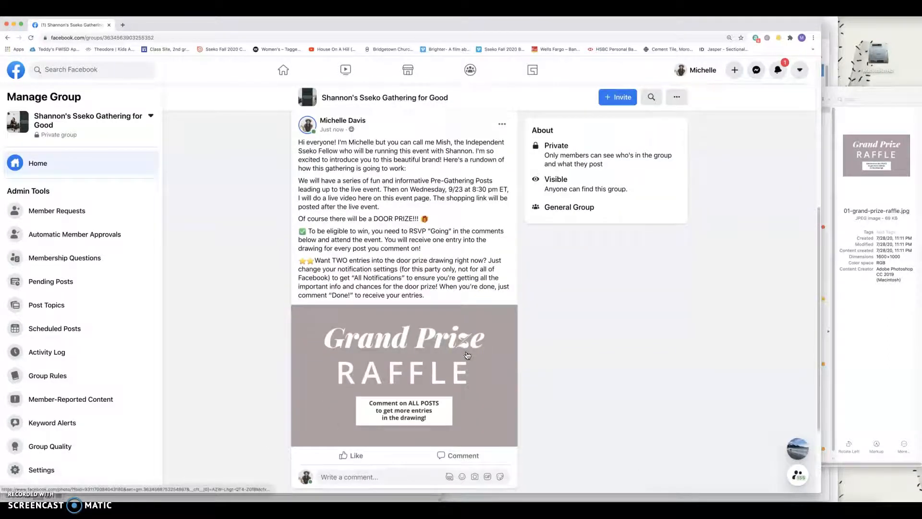
- Start a new post from the group's scheduled posts page and preview 02-impact-graphic.jpg in the 2020 FW Facebook folder
{"action": "left_click", "coordinate": [84, 328]}
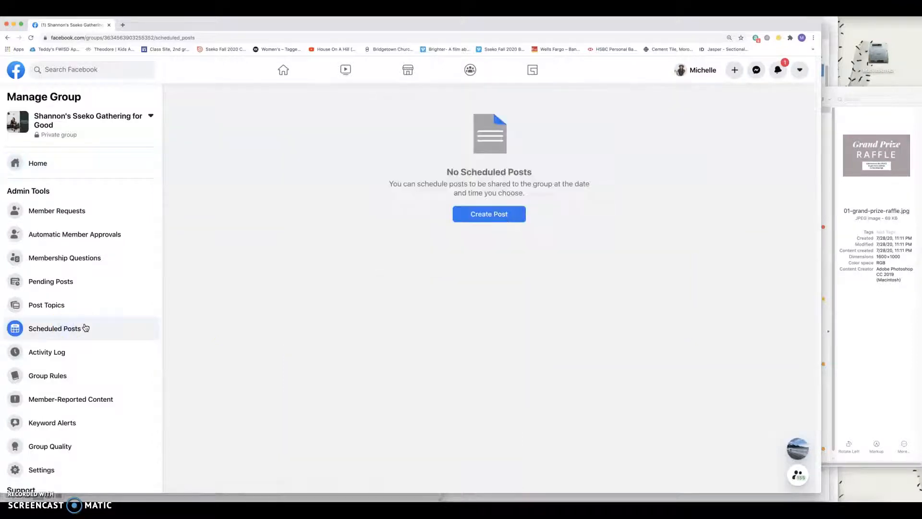
{"action": "left_click", "coordinate": [475, 222]}
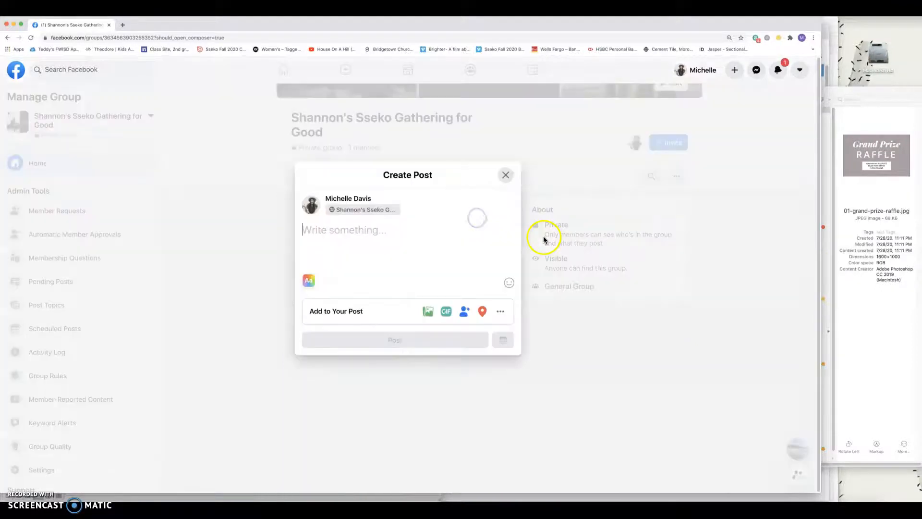
{"action": "left_click", "coordinate": [866, 295]}
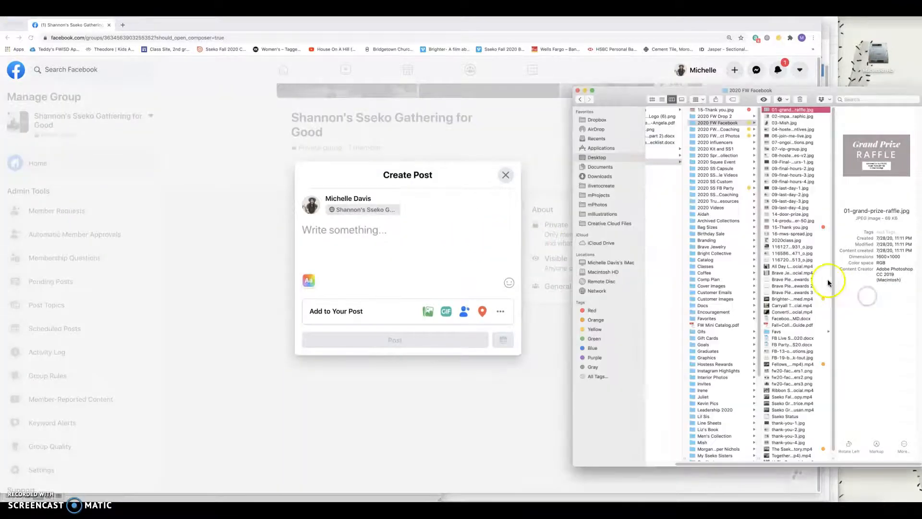
{"action": "left_click", "coordinate": [784, 117]}
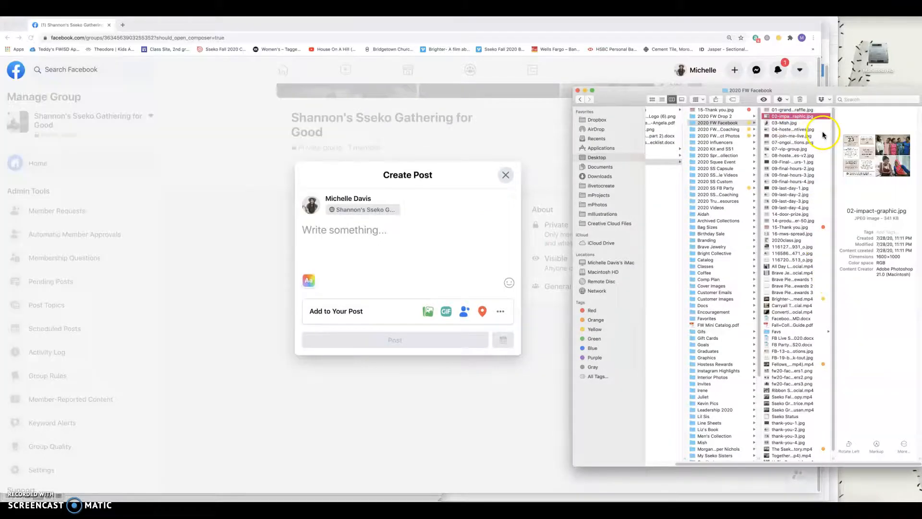
- Copy the Pre-Party Post #1 text, The Sseko Story, from the Word event page template and paste it into the new Facebook post
{"action": "mouse_move", "coordinate": [0, 16]}
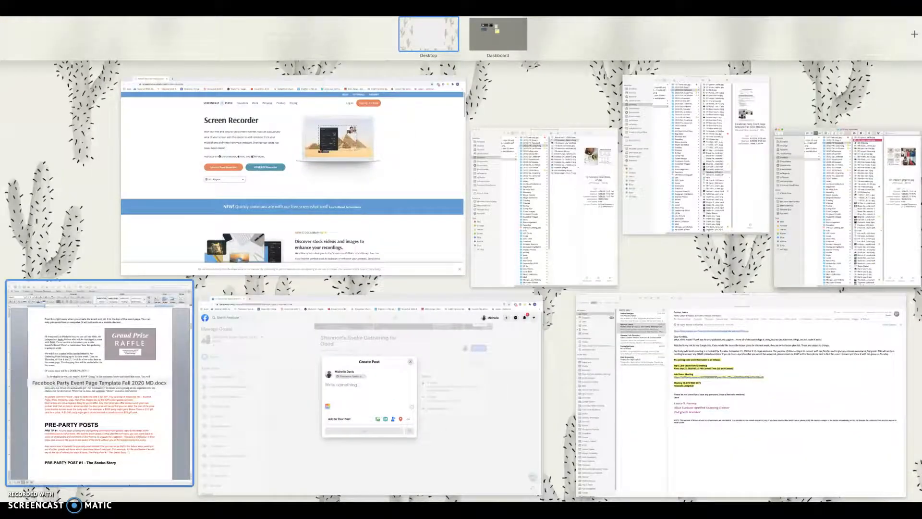
{"action": "left_click", "coordinate": [185, 343]}
{"action": "scroll", "coordinate": [185, 343], "scroll_direction": "down", "scroll_amount": 1}
{"action": "scroll", "coordinate": [185, 343], "scroll_direction": "down", "scroll_amount": 2}
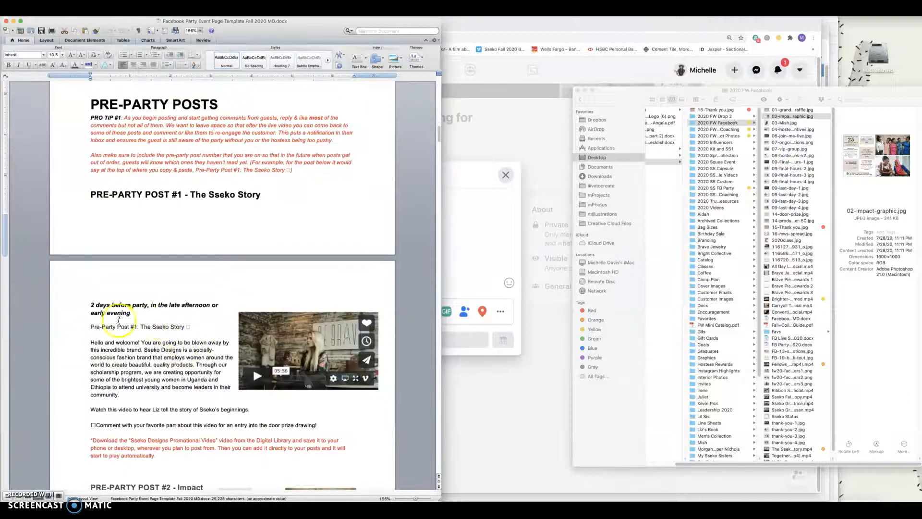
{"action": "left_click", "coordinate": [91, 193]}
{"action": "mouse_move", "coordinate": [99, 331]}
{"action": "left_mouse_down"}
{"action": "mouse_move", "coordinate": [254, 425]}
{"action": "mouse_move", "coordinate": [312, 423]}
{"action": "left_mouse_up"}
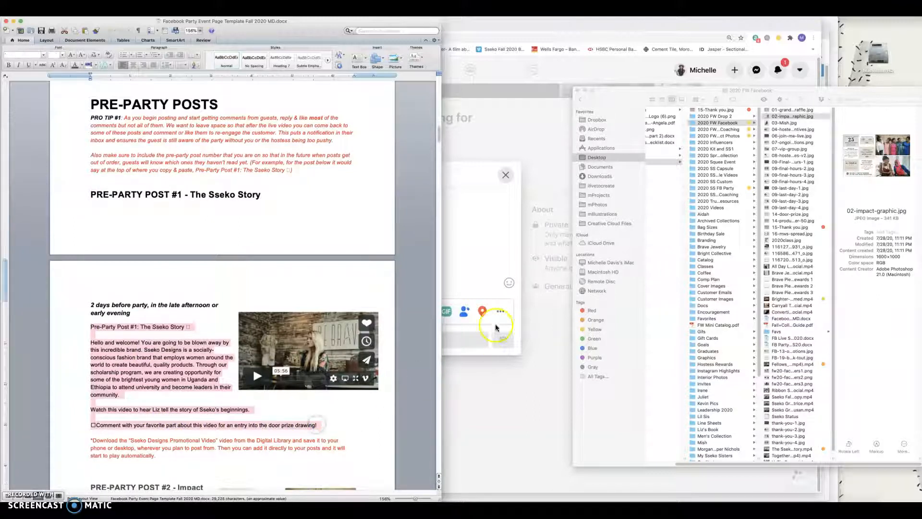
{"action": "left_click", "coordinate": [482, 255]}
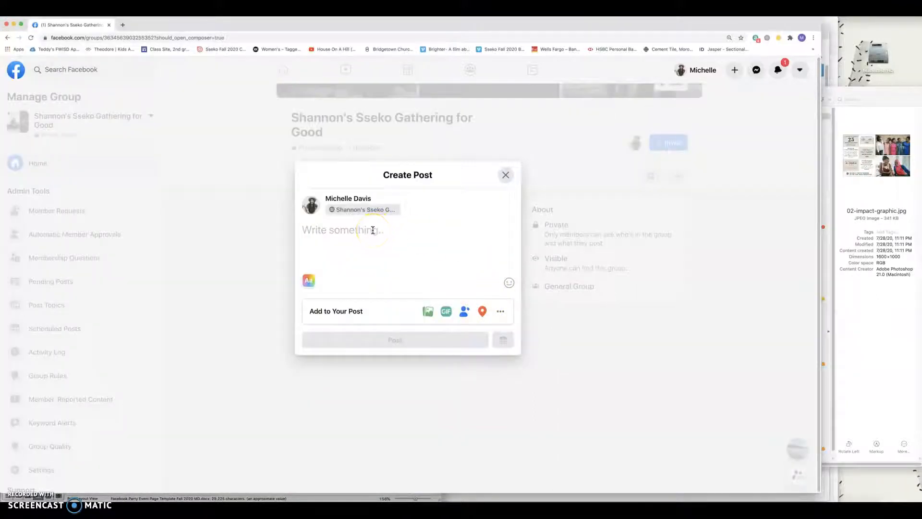
{"action": "type", "text": "Pre-Party Post #1: The Sseko Story 🌍 Hello and welcome! You are going to be blown away by this incredible brand. Sseko Designs is a socially-conscious fashion brand that employs women around the world to create beautiful, quality products. Through our scholarship program, we are creating opportunity for some of the brightest young women in Uganda and Ethiopia to attend university and become leaders in their community. Watch this video to hear Liz tell the story of Sseko's beginnings. ✅Comment with your favorite part about this video for an entry into the door prize drawing!"}
- Insert blank lines after the title, the introduction paragraph and the video sentence of the Pre-Party Post #1 text
{"action": "left_click", "coordinate": [431, 225]}
{"action": "key", "text": "Return"}
{"action": "left_click", "coordinate": [377, 291]}
{"action": "key", "text": "Return"}
{"action": "left_click", "coordinate": [497, 310]}
{"action": "key", "text": "Return"}
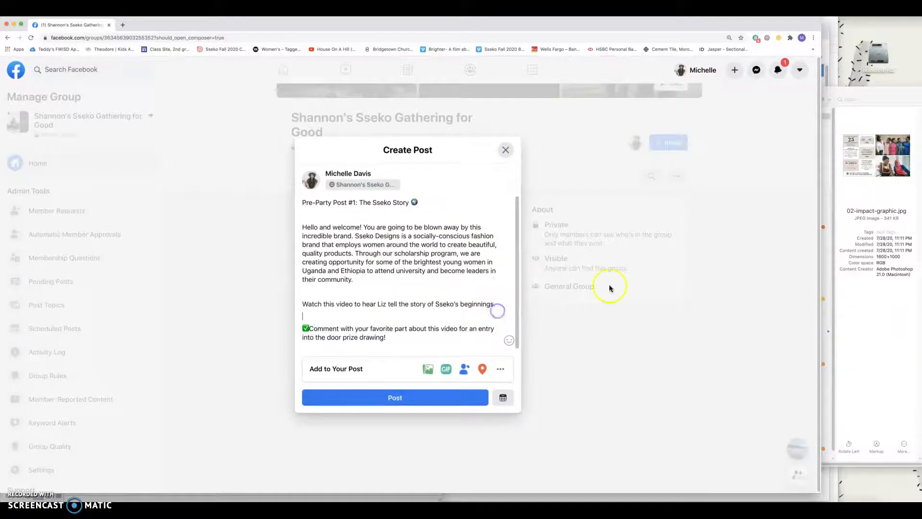
- Attach The Sseko Story.mp4 from the 2020 FW Facebook folder to the post and check the video in the composer
{"action": "left_click", "coordinate": [873, 344]}
{"action": "left_click", "coordinate": [793, 448]}
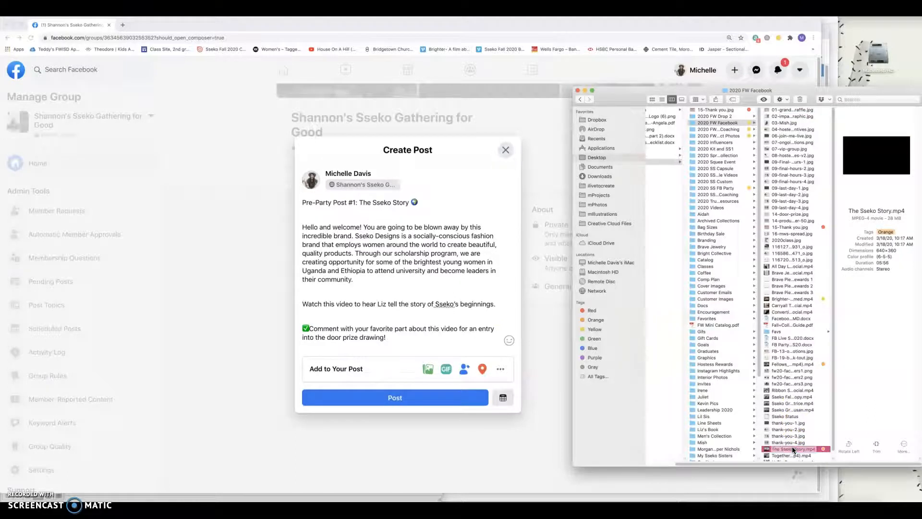
{"action": "left_click_drag", "start_coordinate": [792, 449], "coordinate": [446, 315]}
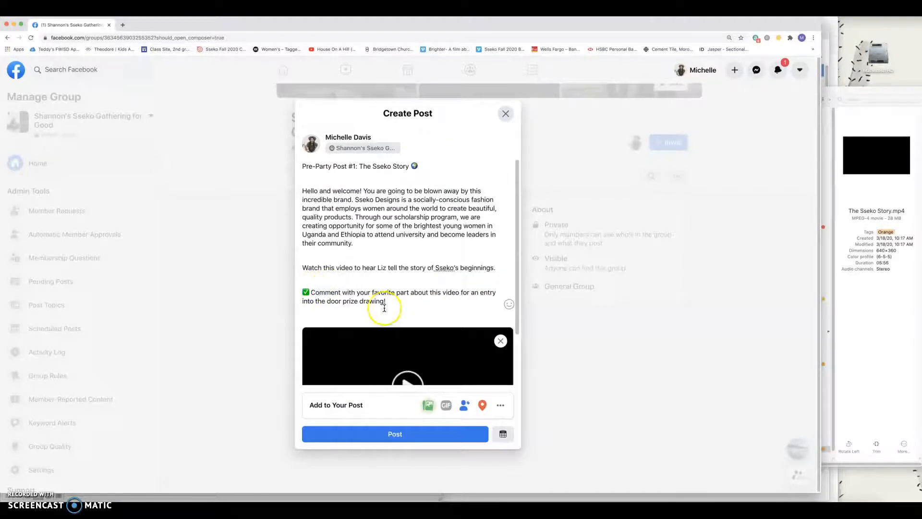
{"action": "scroll", "coordinate": [435, 333], "scroll_direction": "down", "scroll_amount": 3}
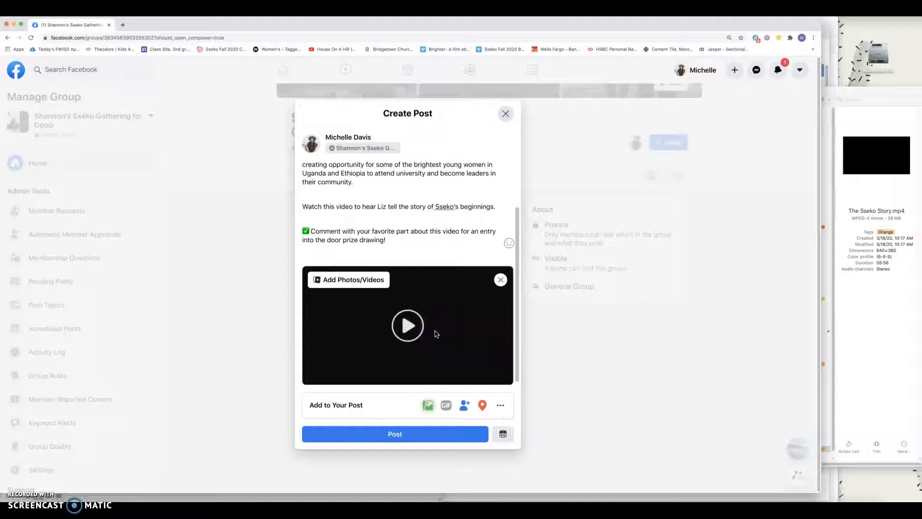
{"action": "left_click", "coordinate": [457, 335]}
{"action": "left_click", "coordinate": [474, 358]}
- Schedule the Sseko Story post for Sep 21, 2020 at 3:00 PM
{"action": "left_click", "coordinate": [501, 432]}
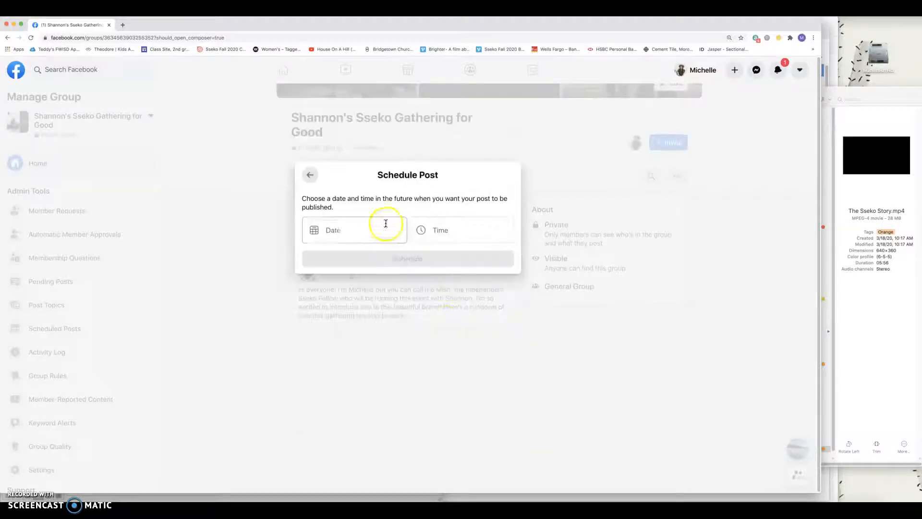
{"action": "left_click", "coordinate": [379, 225]}
{"action": "left_click", "coordinate": [337, 330]}
{"action": "left_click", "coordinate": [462, 229]}
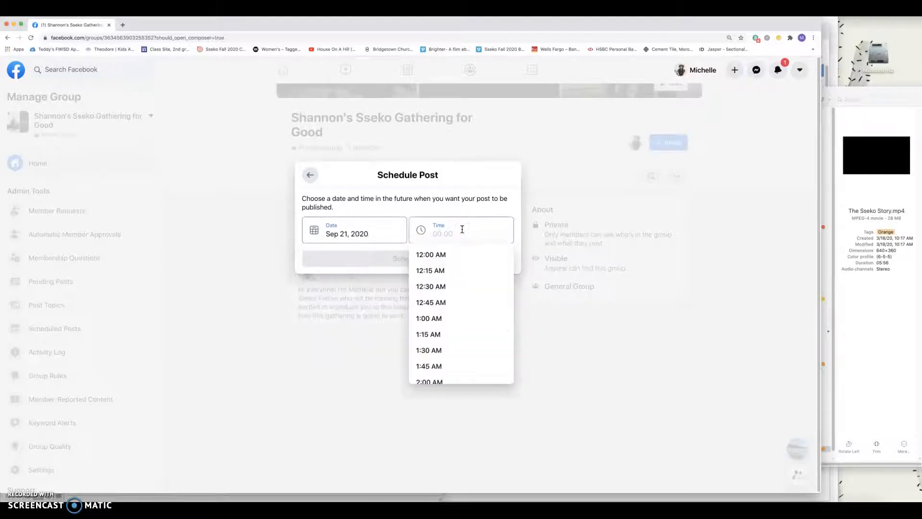
{"action": "type", "text": "3:0"}
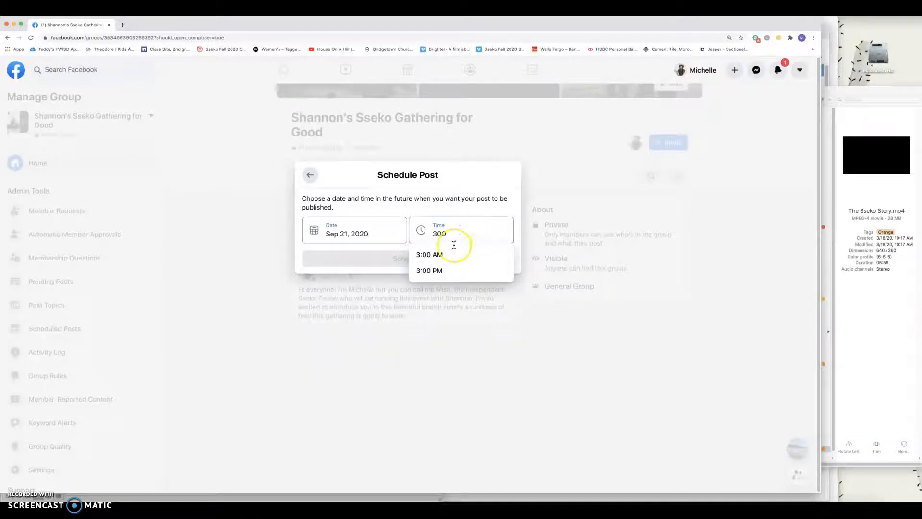
{"action": "type", "text": "0"}
{"action": "left_click", "coordinate": [446, 269]}
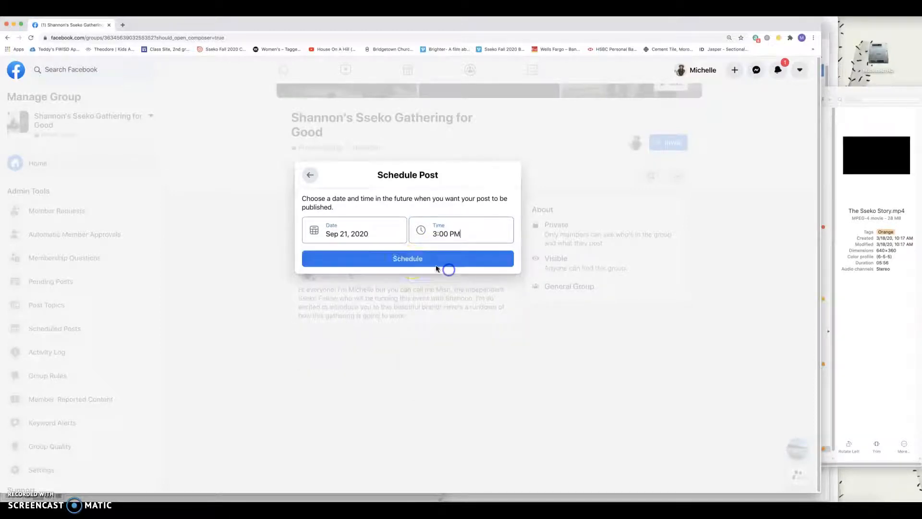
{"action": "left_click", "coordinate": [412, 260]}
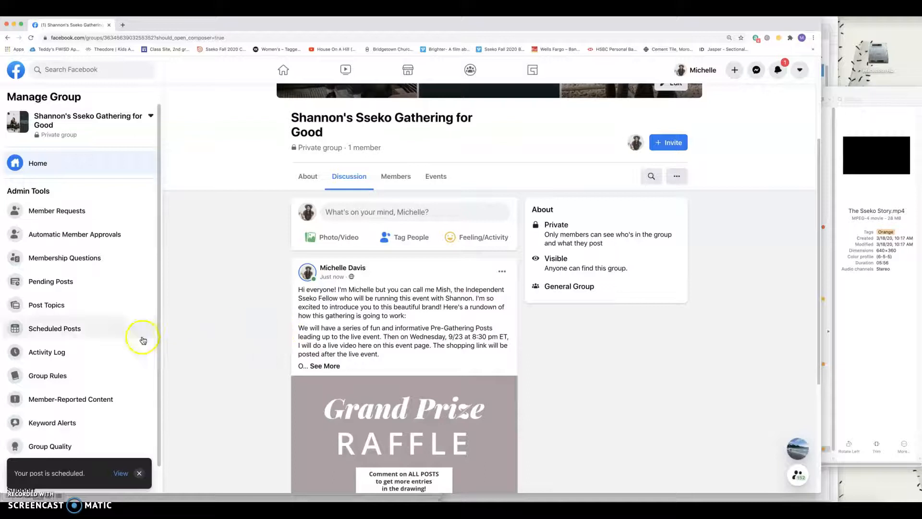
- Check the group's scheduled posts list and return to the group's home page
{"action": "left_click", "coordinate": [77, 330]}
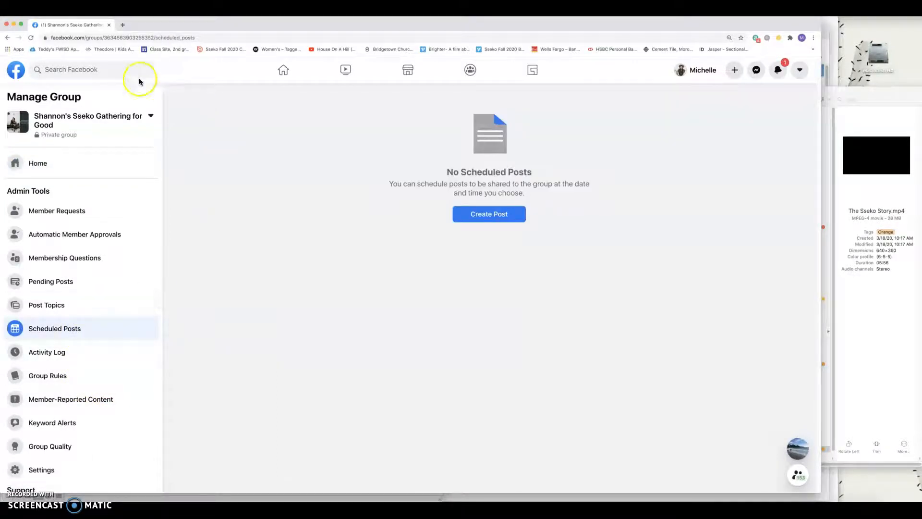
{"action": "left_click", "coordinate": [83, 120]}
{"action": "left_click", "coordinate": [263, 179]}
{"action": "left_click", "coordinate": [53, 171]}
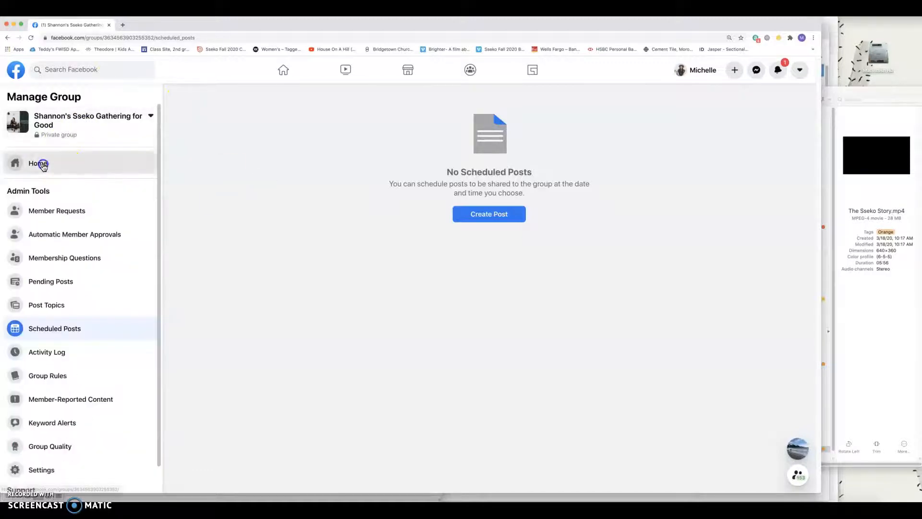
- Copy the Pre-Party Post #2 text, Sseko's Impact, from the Word template and paste it into a new group post
{"action": "left_click", "coordinate": [870, 264]}
{"action": "key", "text": "ctrl+Up"}
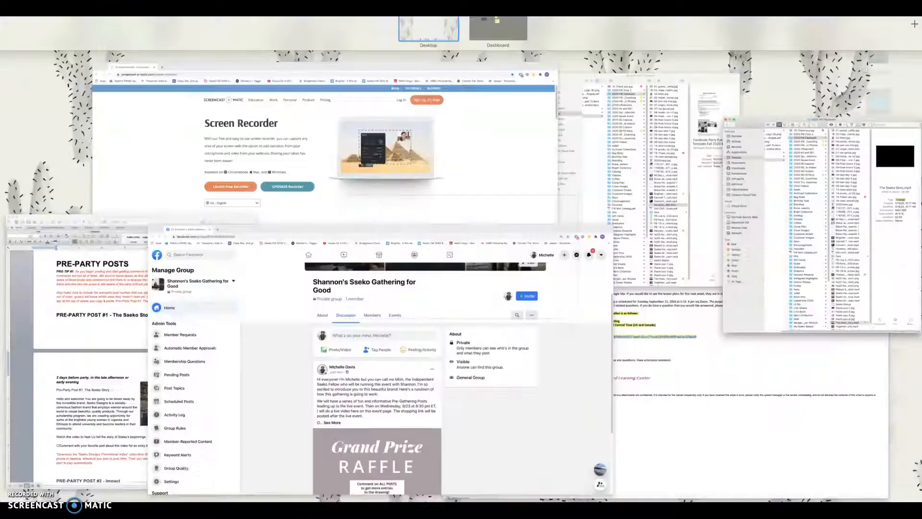
{"action": "left_click", "coordinate": [174, 345]}
{"action": "scroll", "coordinate": [175, 344], "scroll_direction": "down", "scroll_amount": 3}
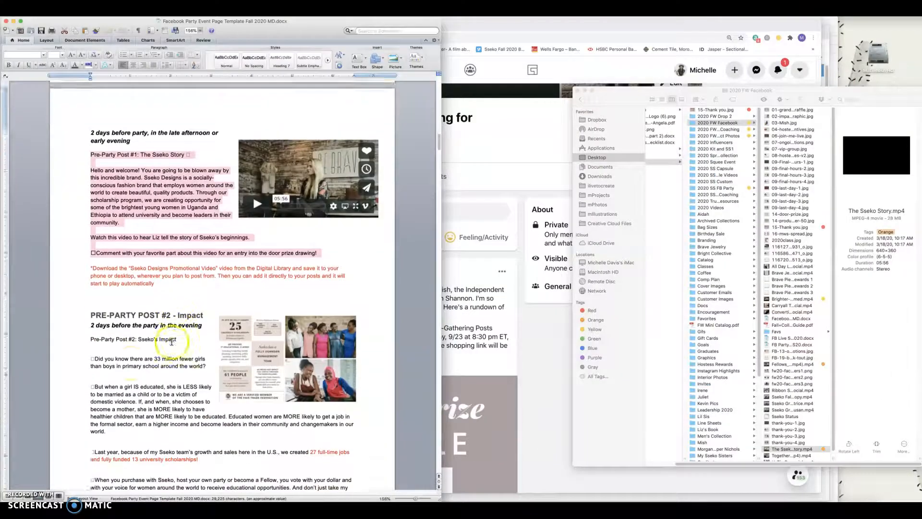
{"action": "left_click", "coordinate": [98, 312]}
{"action": "left_click_drag", "start_coordinate": [98, 313], "coordinate": [319, 349]}
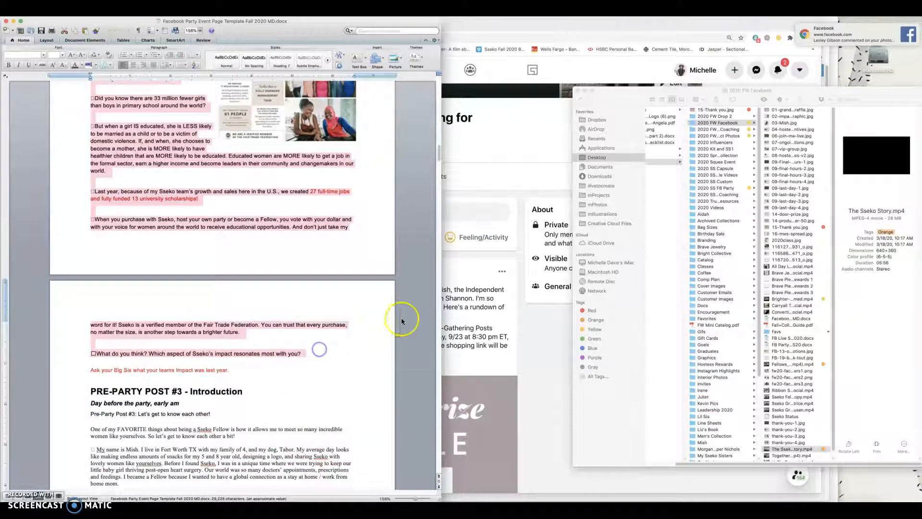
{"action": "left_click", "coordinate": [476, 214]}
{"action": "left_click", "coordinate": [389, 210]}
{"action": "type", "text": "Pre-Party Post #2: Sseko’s Impact 🌍Did you know there are 33 million fewer girls than boys in primary school around the world? 🎓But when a girl IS educated, she is LESS likely to be married as a child or to be a victim of domestic violence. If, and when, she chooses to become a mother, she is MORE likely to have healthier children that are MORE likely to be educated. Educated women are MORE likely to get a job in the formal sector, earn a higher income and become leaders in their community and changemakers in our world. 💕Last year, because of my Sseko team’s growth and sales here in the U.S., we created 27 full-time jobs and fully funded 13 university scholarships! 🍰When you purchase with Sseko, host your own party or become a Fellow, you vote with your dollar and with your voice for women around the world to receive educational opportunities. And don’t just take my word for it! Sseko is a verified member of the Fair Trade Federation. You can trust that every purchase, no matter the size, is another step towards a brighter future. ✅What do you think? Which aspect of Sseko’s impact resonates most with you?"}
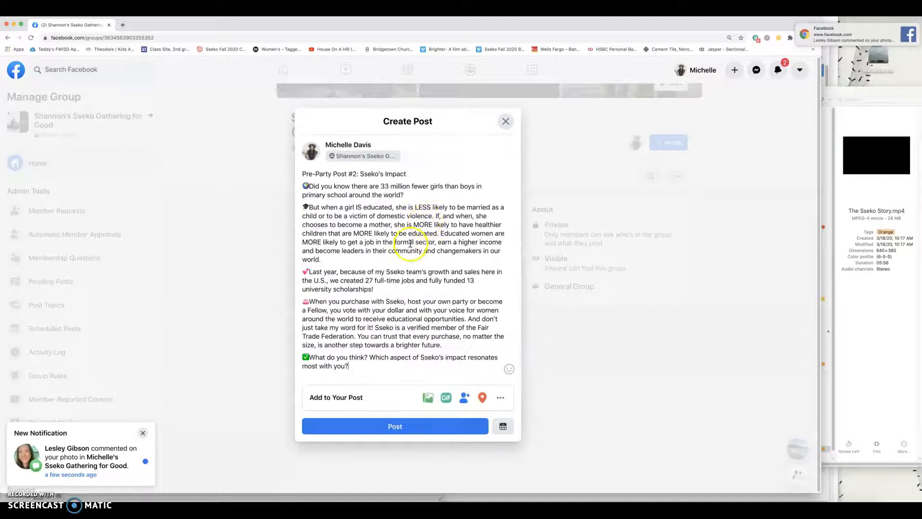
- Add blank lines between the heading and the paragraphs of the Pre-Party Post #2 text in the composer
{"action": "left_click", "coordinate": [457, 178]}
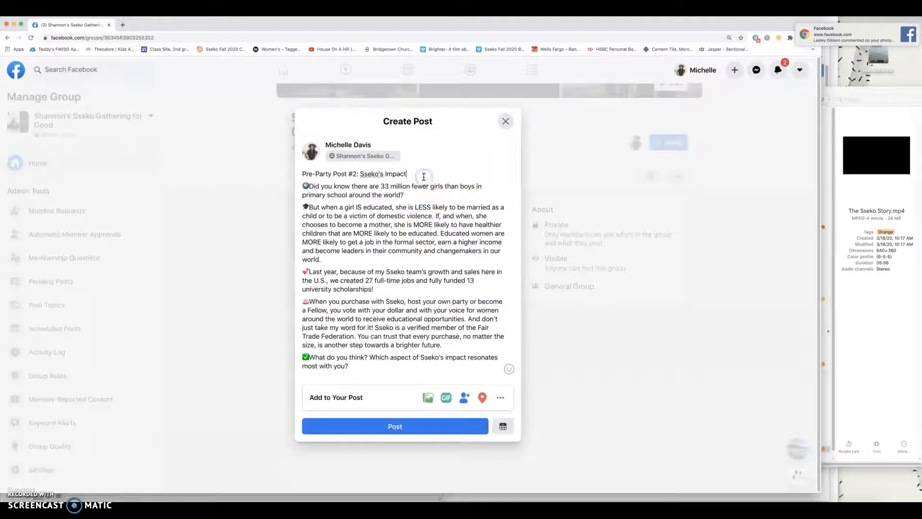
{"action": "key", "text": "Return"}
{"action": "left_click", "coordinate": [405, 199]}
{"action": "key", "text": "Return"}
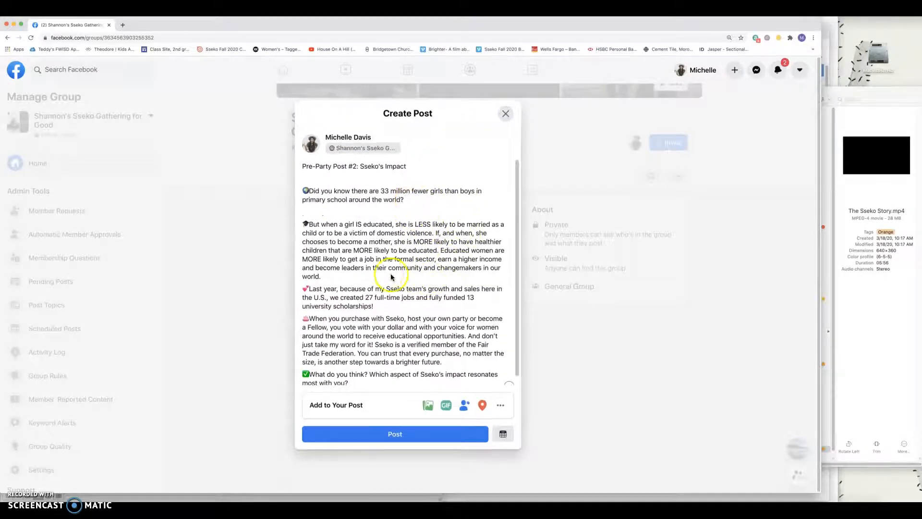
{"action": "key", "text": "Return"}
{"action": "left_click", "coordinate": [402, 319]}
{"action": "key", "text": "Return"}
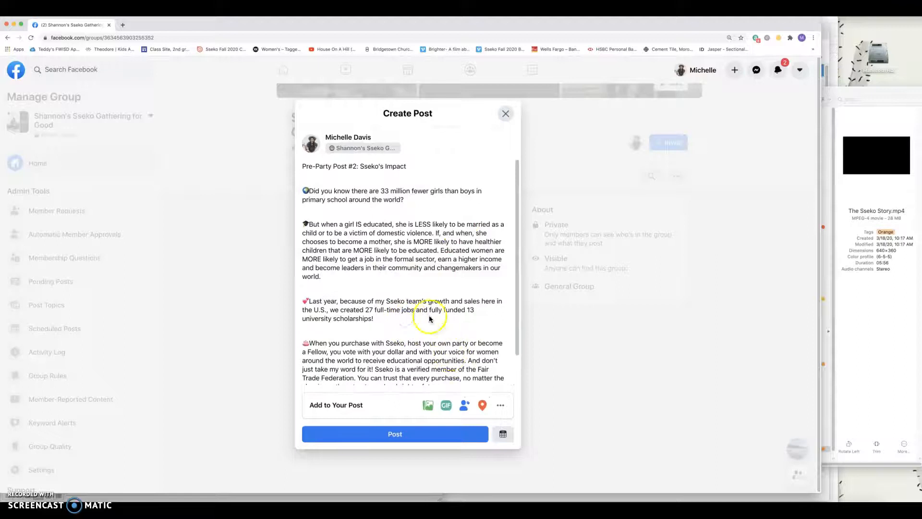
{"action": "scroll", "coordinate": [432, 341], "scroll_direction": "down", "scroll_amount": 2}
{"action": "left_click", "coordinate": [442, 353]}
{"action": "key", "text": "Return"}
- Attach 02-impact-graphic.jpg from the 2020 FW Facebook folder to the Pre-Party Post #2 draft
{"action": "left_click", "coordinate": [892, 287]}
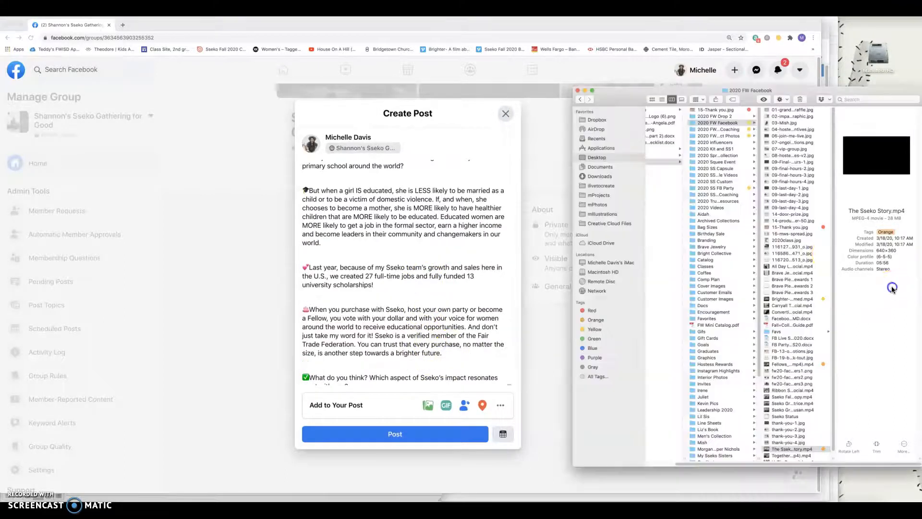
{"action": "left_click_drag", "start_coordinate": [793, 116], "coordinate": [429, 339]}
{"action": "scroll", "coordinate": [432, 312], "scroll_direction": "up", "scroll_amount": 5}
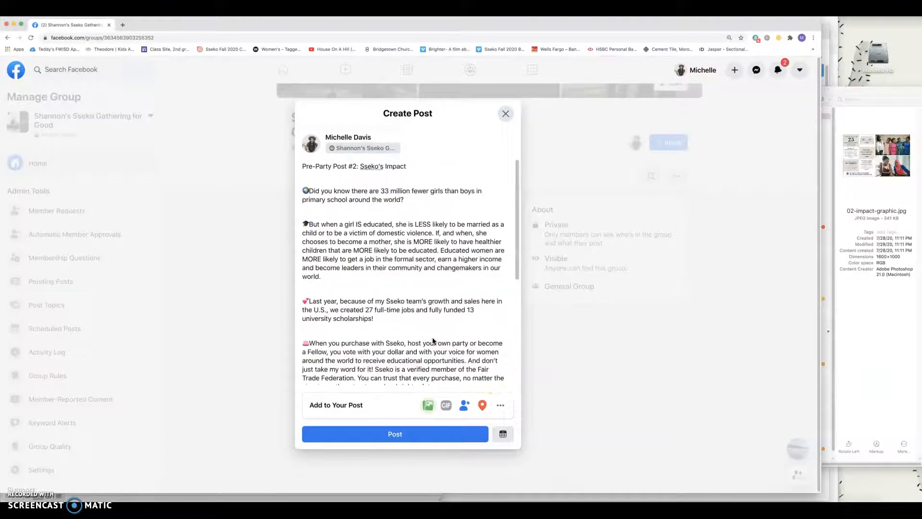
- Schedule the Sseko's Impact post for Sep 21, 2020 at 6:00 PM and dismiss the new notification
{"action": "left_click", "coordinate": [500, 436]}
{"action": "left_click", "coordinate": [340, 233]}
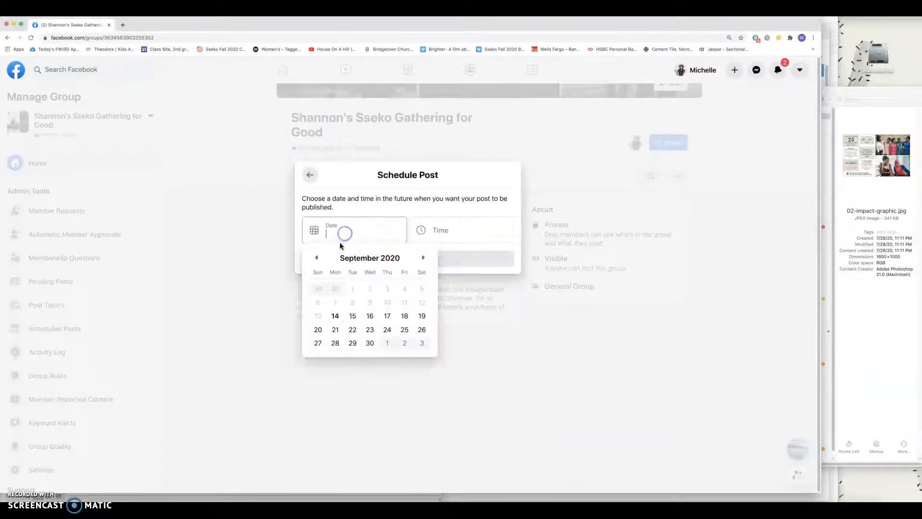
{"action": "left_click", "coordinate": [335, 330]}
{"action": "left_click", "coordinate": [442, 234]}
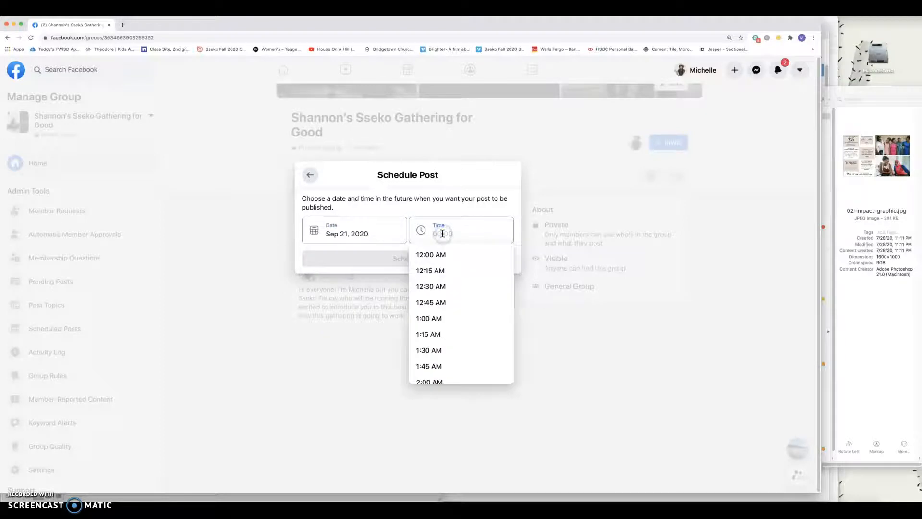
{"action": "type", "text": "600"}
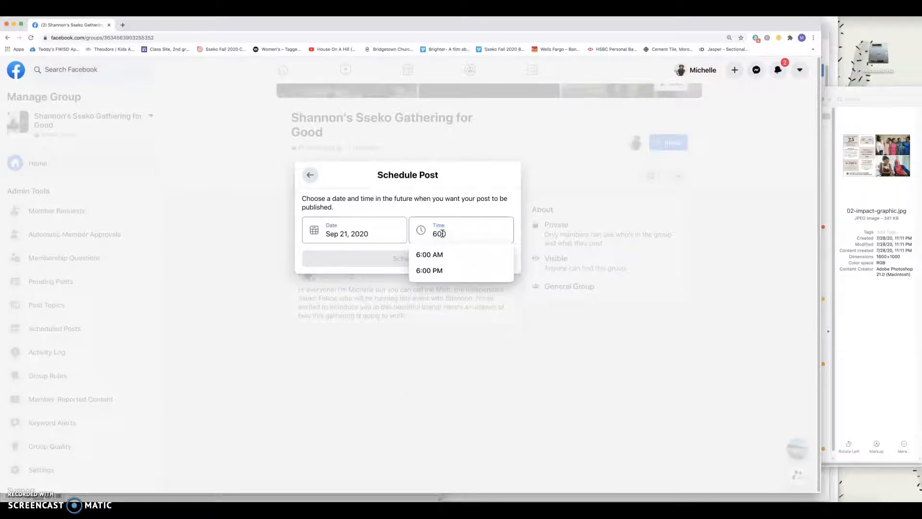
{"action": "left_click", "coordinate": [433, 270]}
{"action": "left_click", "coordinate": [413, 265]}
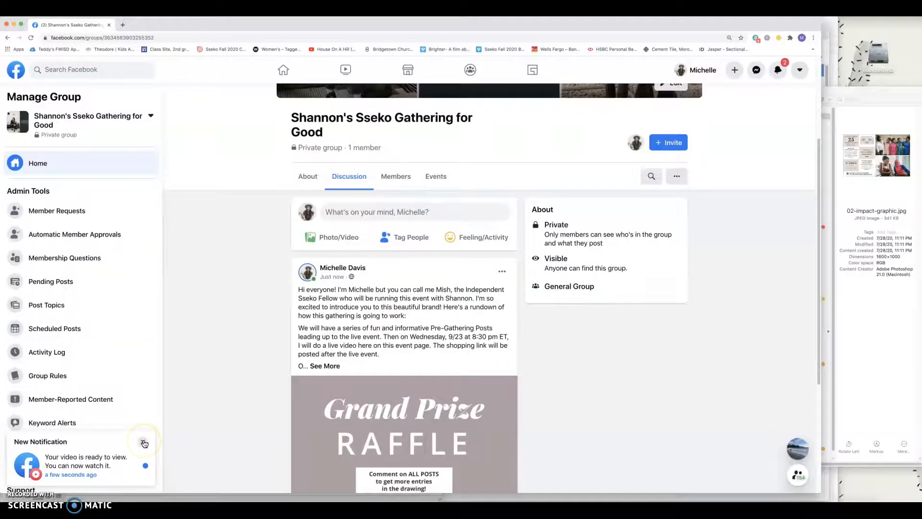
{"action": "left_click", "coordinate": [144, 443]}
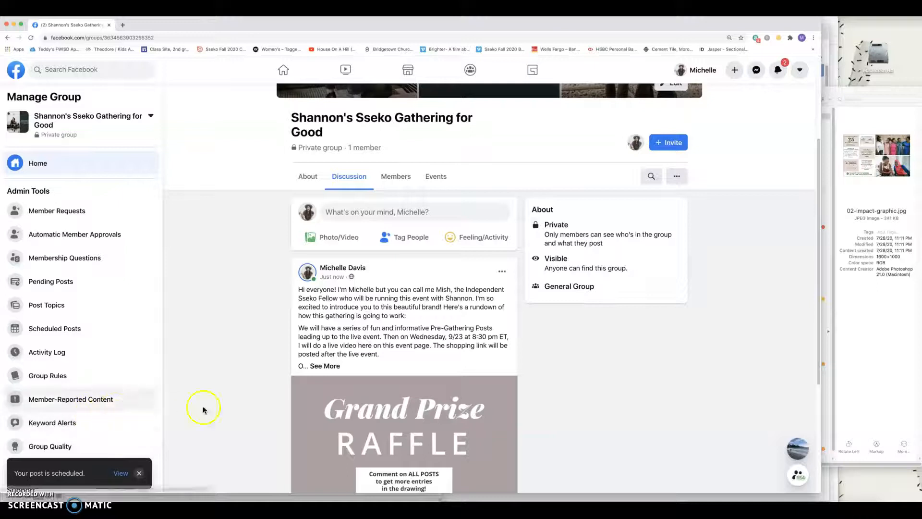
- Review the group's scheduled posts and reschedule Pre-Party Post #1, The Sseko Story, to Sep 21, 2020 at 2:00 PM
{"action": "left_click", "coordinate": [76, 333]}
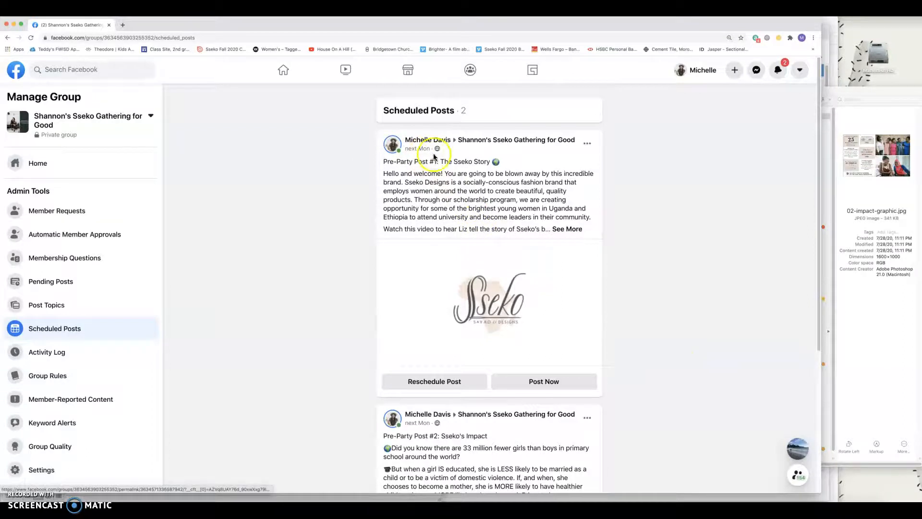
{"action": "scroll", "coordinate": [488, 344], "scroll_direction": "down", "scroll_amount": 1}
{"action": "scroll", "coordinate": [490, 347], "scroll_direction": "down", "scroll_amount": 4}
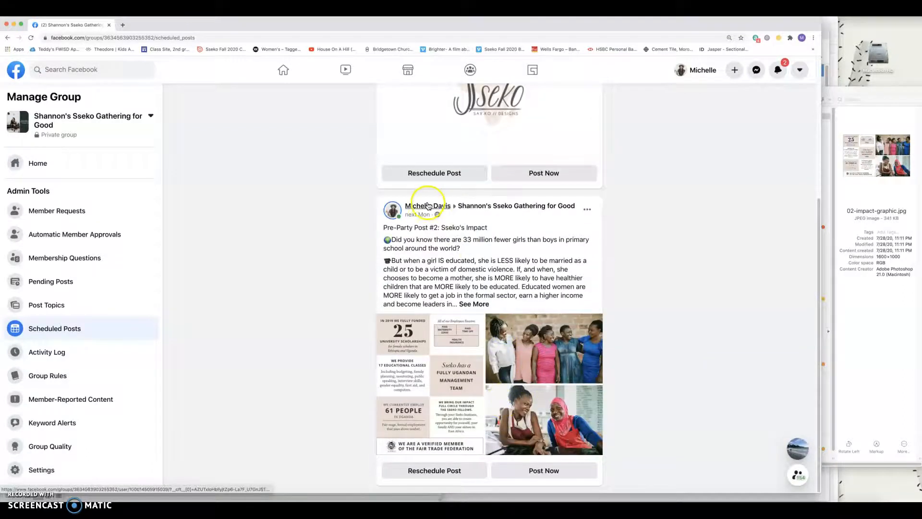
{"action": "scroll", "coordinate": [434, 218], "scroll_direction": "up", "scroll_amount": 1}
{"action": "scroll", "coordinate": [436, 218], "scroll_direction": "up", "scroll_amount": 3}
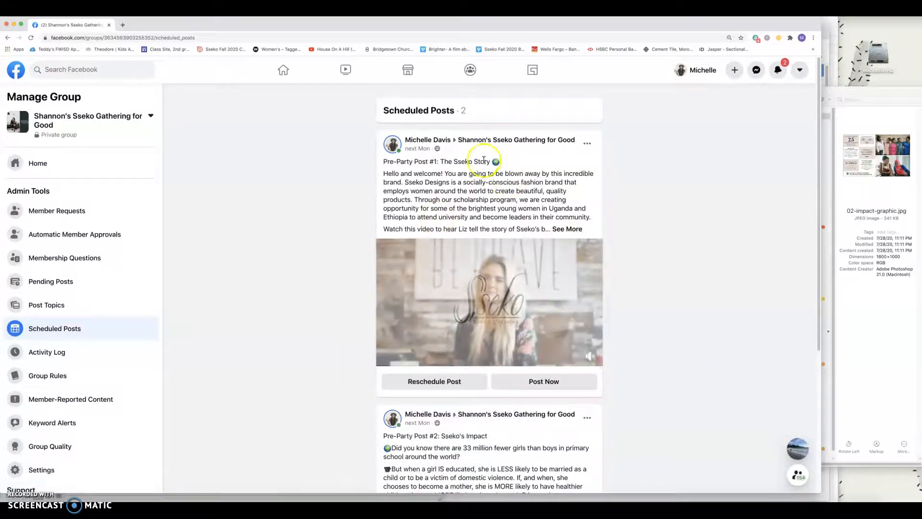
{"action": "left_click", "coordinate": [450, 383]}
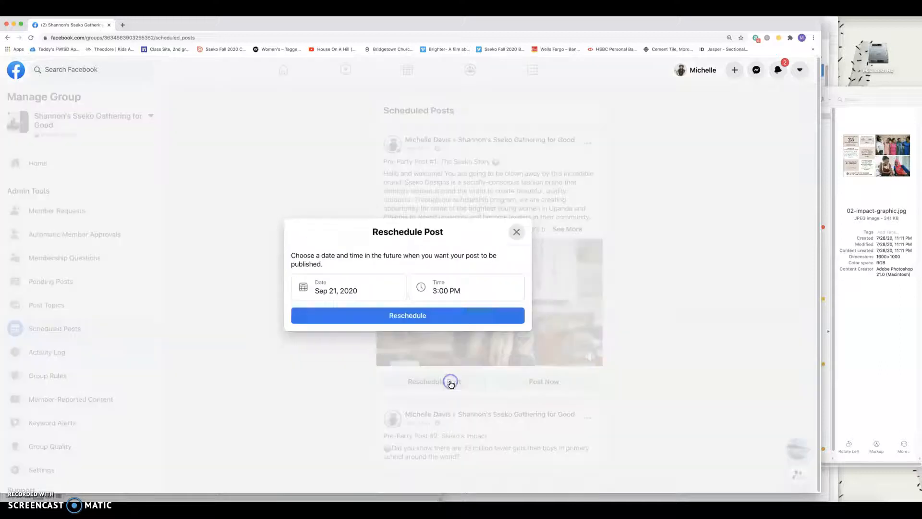
{"action": "left_click", "coordinate": [435, 291]}
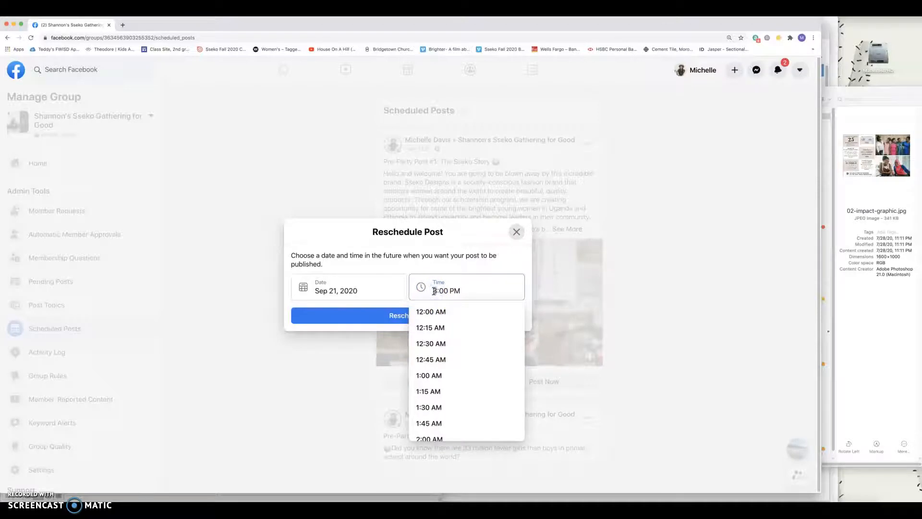
{"action": "type", "text": "2"}
{"action": "left_click", "coordinate": [389, 316]}
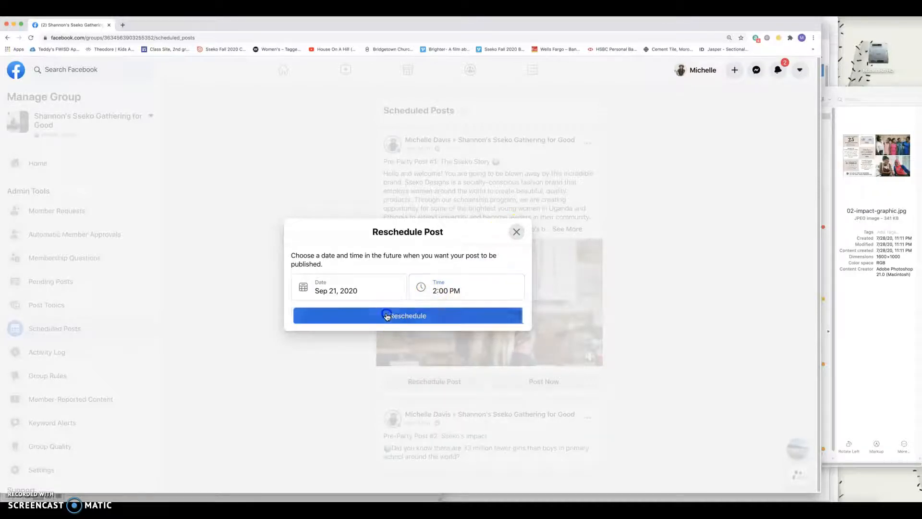
- Open the rescheduling options of Pre-Party Post #2, Sseko's Impact, and resubmit its schedule for Sep 21, 2020
{"action": "scroll", "coordinate": [480, 386], "scroll_direction": "down", "scroll_amount": 5}
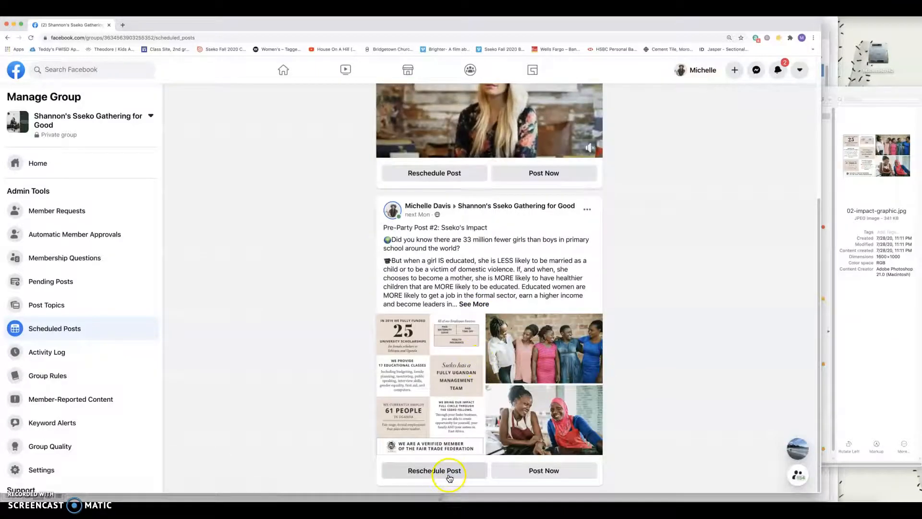
{"action": "left_click", "coordinate": [449, 474]}
{"action": "left_click", "coordinate": [434, 293]}
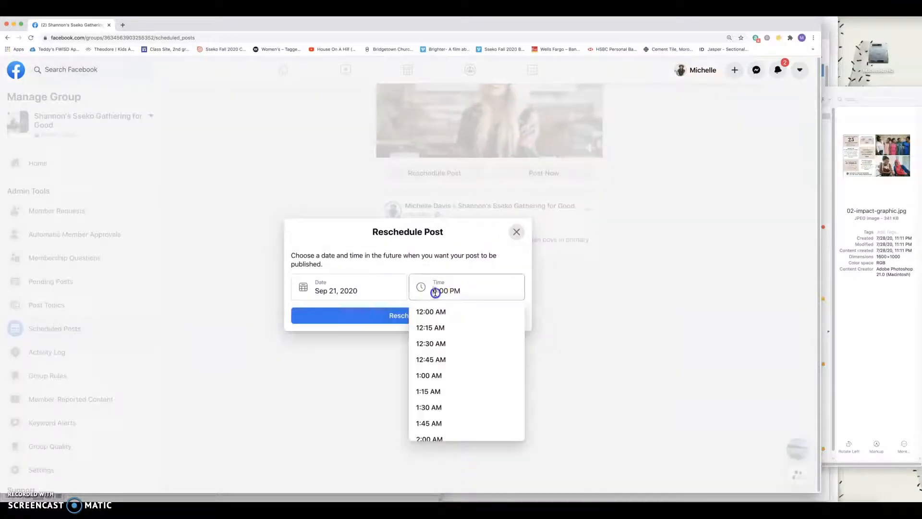
{"action": "left_click", "coordinate": [350, 317]}
- Expand the full text of Pre-Party Post #1 and look over both scheduled posts
{"action": "scroll", "coordinate": [540, 340], "scroll_direction": "up", "scroll_amount": 5}
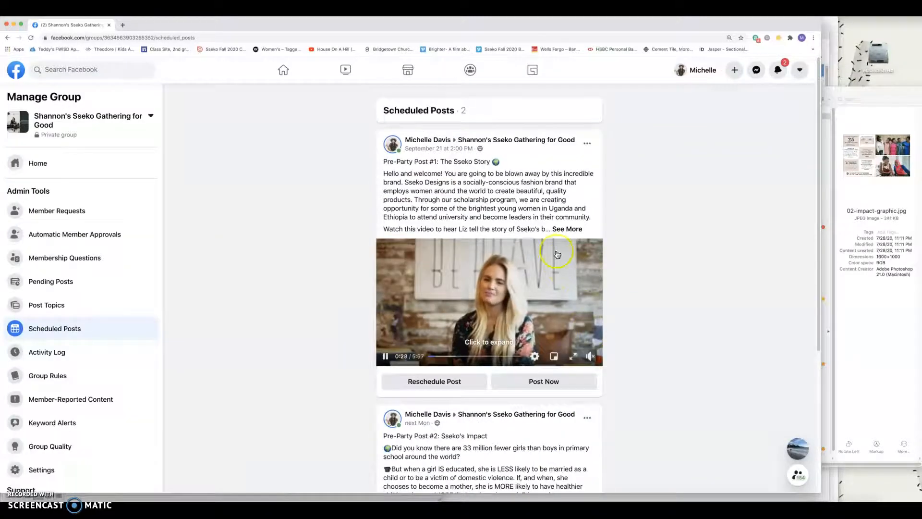
{"action": "left_click", "coordinate": [567, 229]}
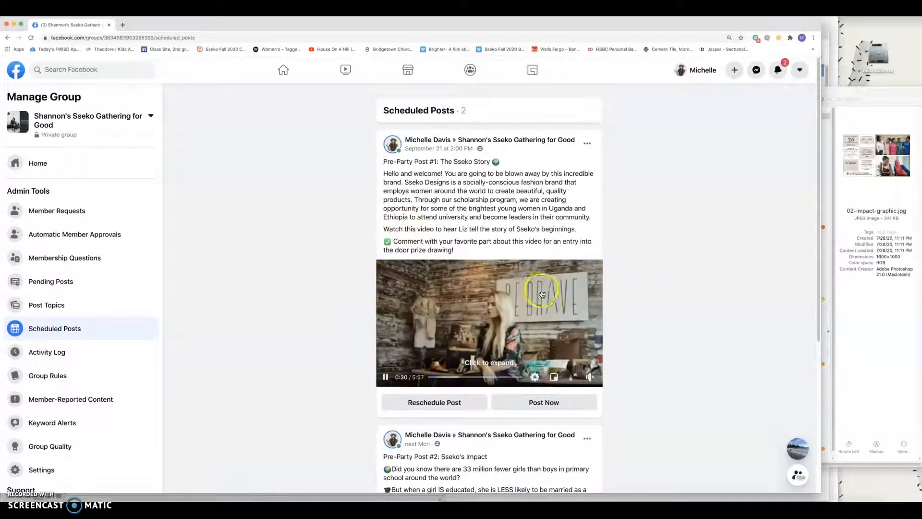
{"action": "scroll", "coordinate": [541, 295], "scroll_direction": "down", "scroll_amount": 5}
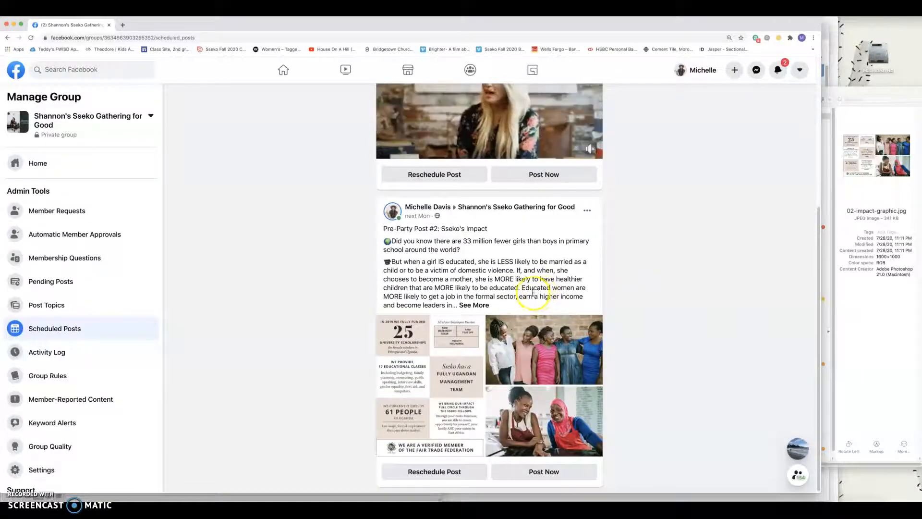
- Return to the group's home page and set its notifications to All Posts, then save the setting
{"action": "left_click", "coordinate": [82, 160]}
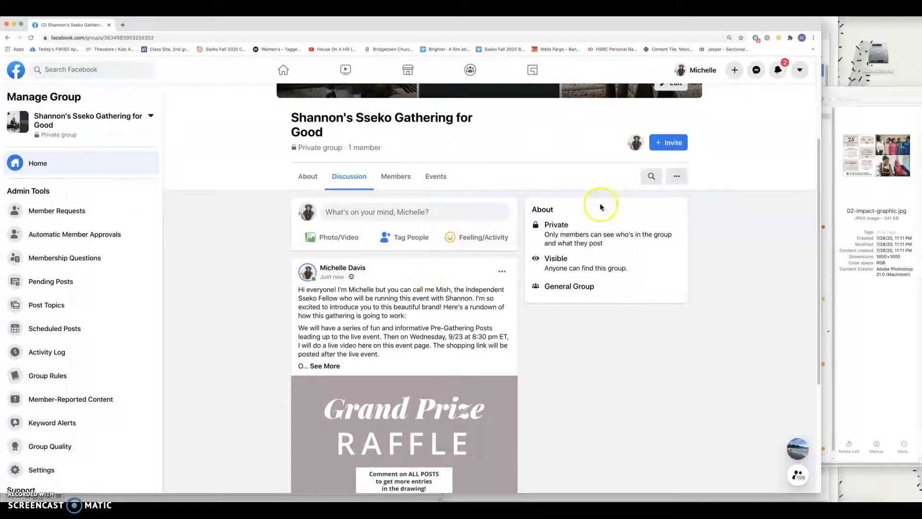
{"action": "left_click", "coordinate": [677, 179]}
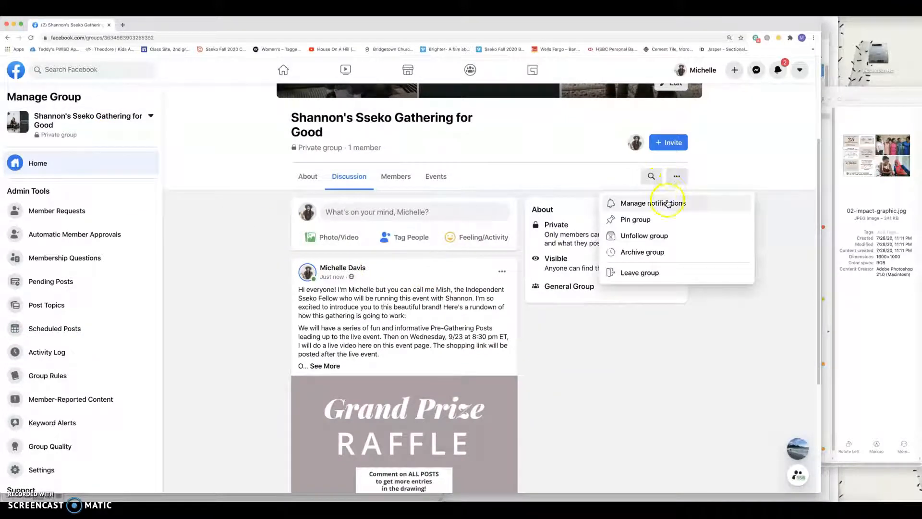
{"action": "left_click", "coordinate": [667, 203]}
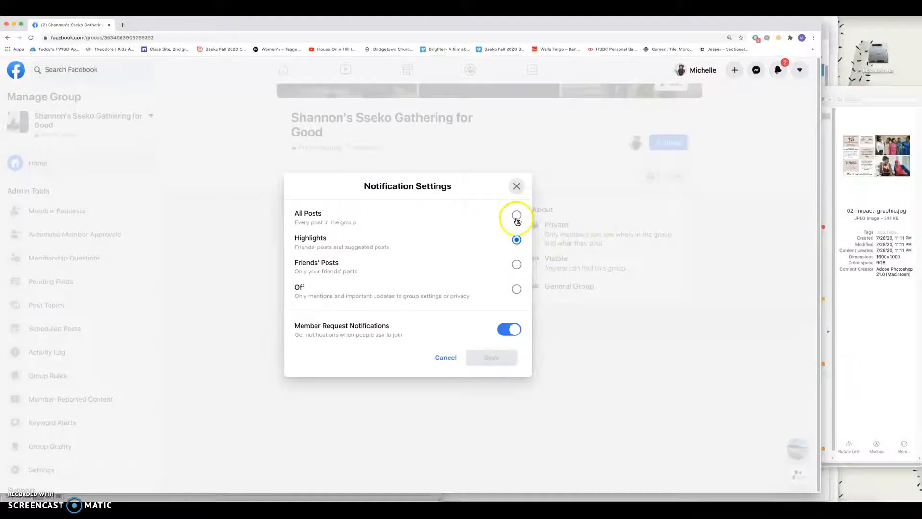
{"action": "left_click", "coordinate": [516, 216]}
{"action": "left_click", "coordinate": [501, 352]}
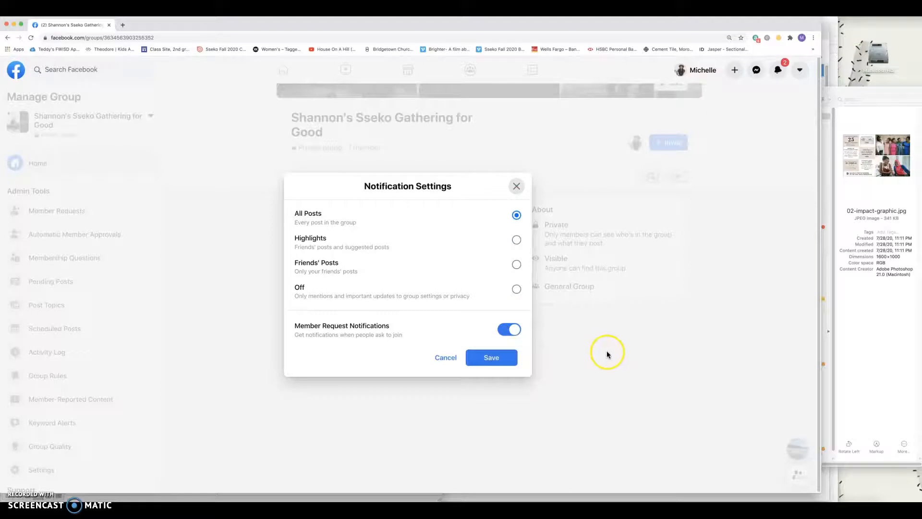
{"action": "left_click", "coordinate": [492, 359]}
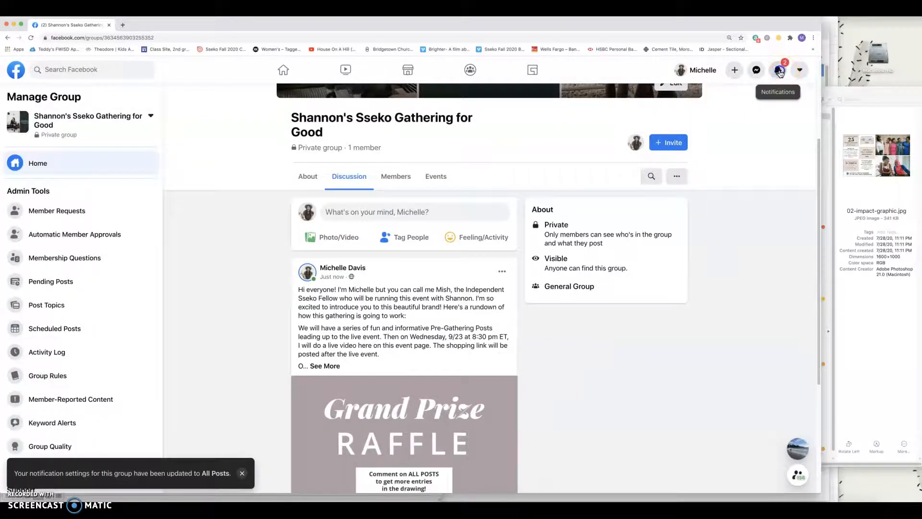
- Check the account's notifications, close the list and return to the group's cover and header
{"action": "left_click", "coordinate": [779, 72]}
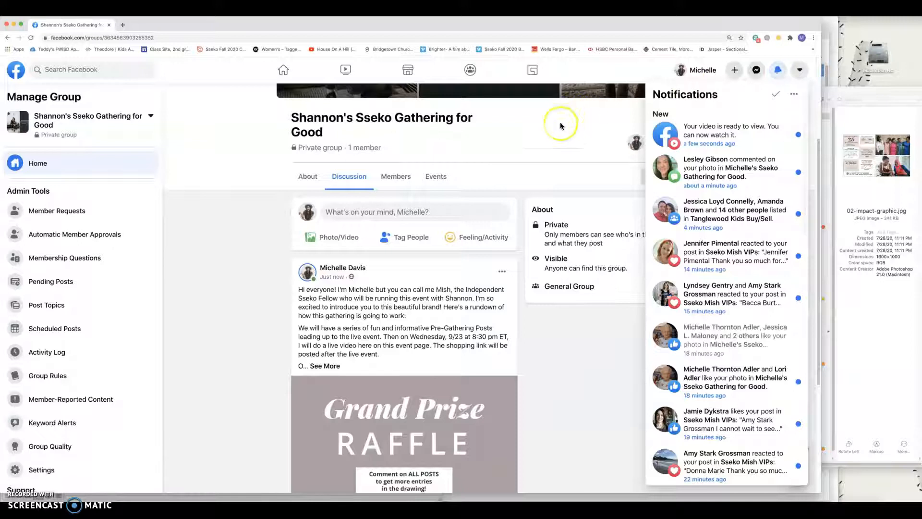
{"action": "left_click", "coordinate": [542, 139]}
{"action": "scroll", "coordinate": [630, 298], "scroll_direction": "up", "scroll_amount": 2}
{"action": "scroll", "coordinate": [630, 298], "scroll_direction": "up", "scroll_amount": 2}
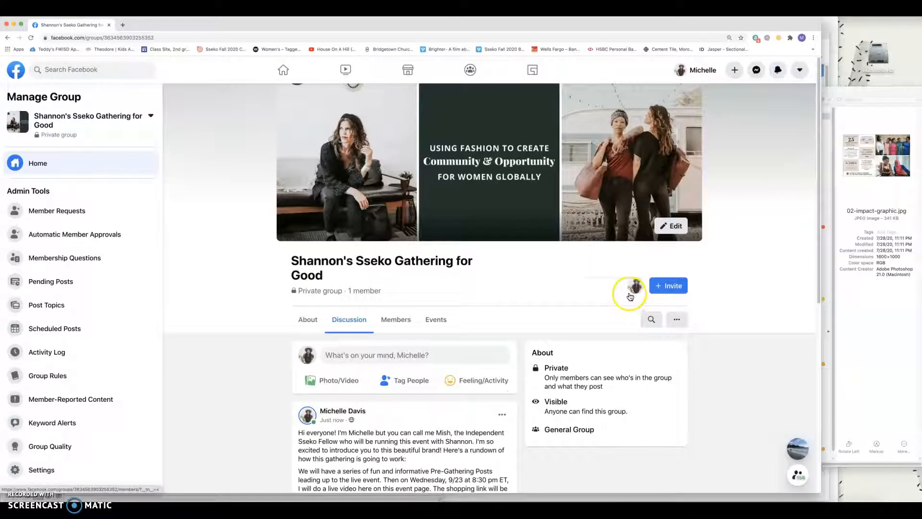
- Edit the home feed's shortcuts, search by the hostess's first name, pin the first matching Sseko Gathering for Good group to the top and save
{"action": "left_click", "coordinate": [283, 70]}
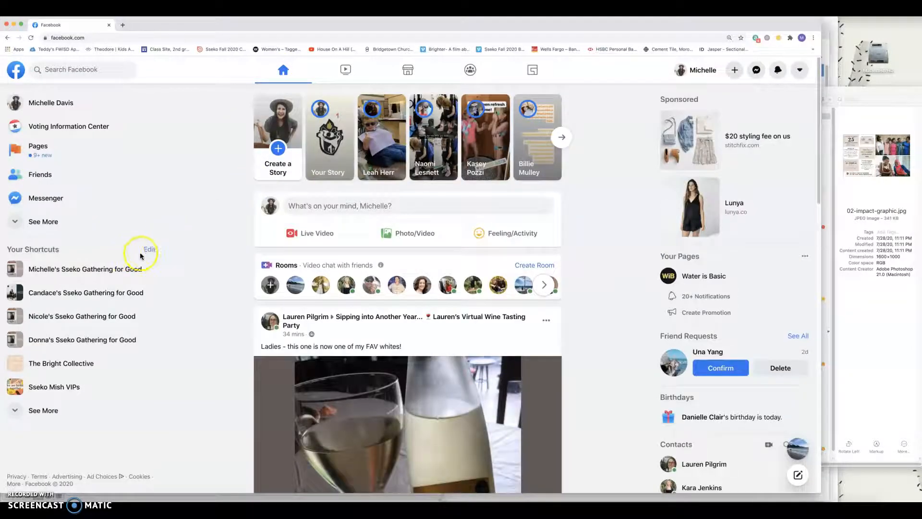
{"action": "left_click", "coordinate": [149, 252]}
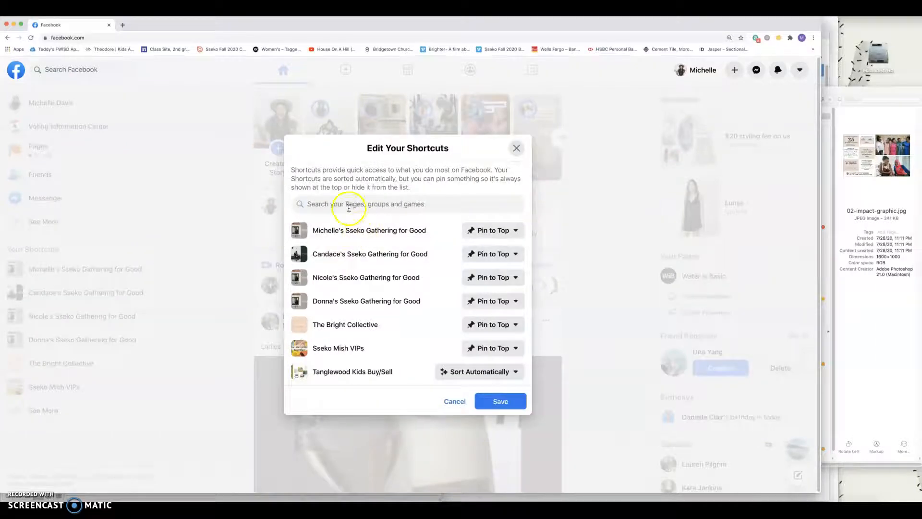
{"action": "type", "text": "shannon"}
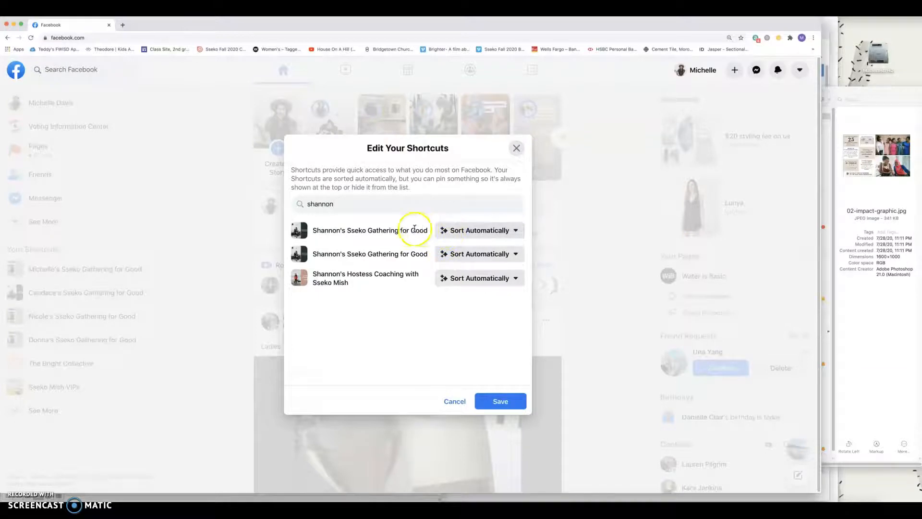
{"action": "left_click", "coordinate": [447, 234]}
{"action": "left_click", "coordinate": [415, 272]}
{"action": "left_click", "coordinate": [416, 272]}
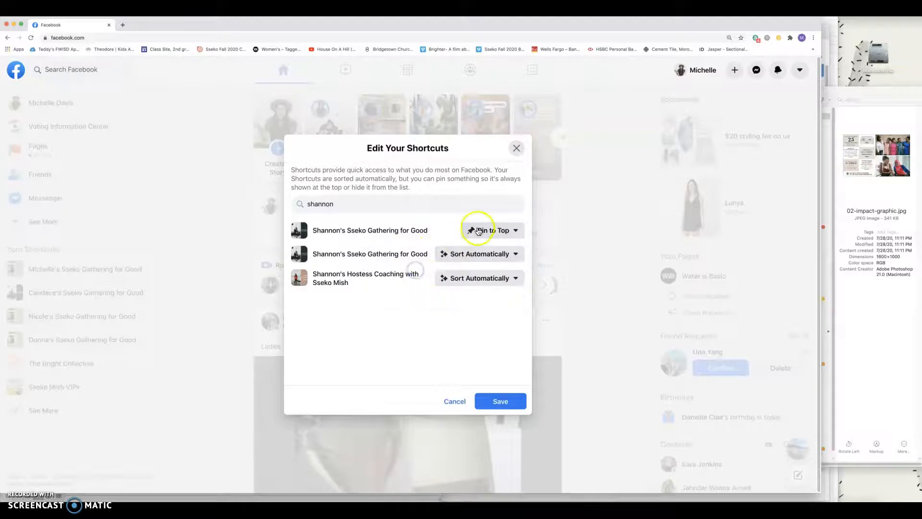
{"action": "left_click", "coordinate": [511, 400]}
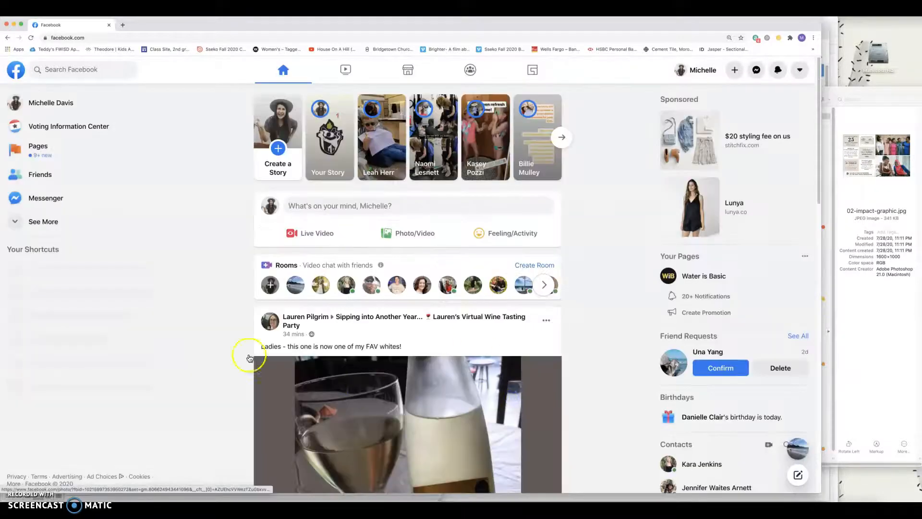
- Open the newly pinned group from the shortcuts to check which group it is, and go back to the home feed
{"action": "left_click", "coordinate": [107, 277]}
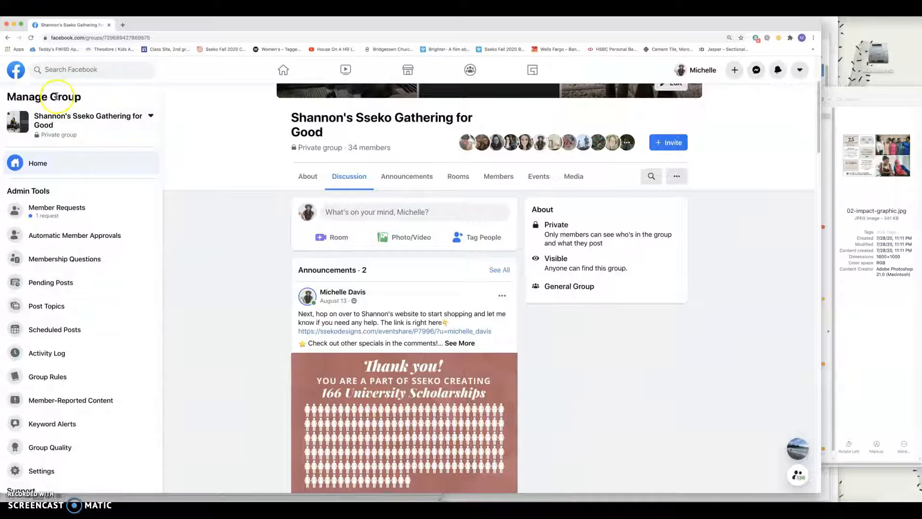
{"action": "left_click", "coordinate": [83, 124]}
{"action": "left_click", "coordinate": [9, 39]}
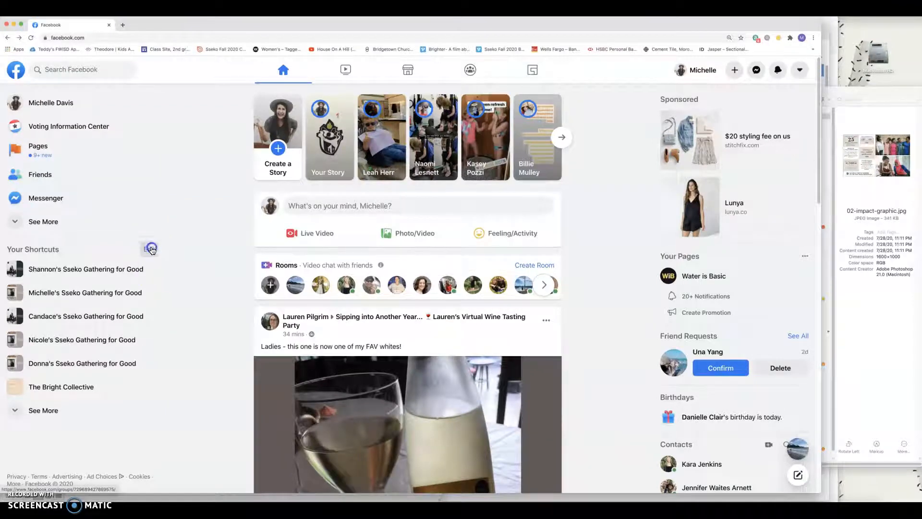
- Try to set the first pinned gathering group to Sort Automatically, search shortcuts by the hostess's first name, pin the second match and save
{"action": "left_click", "coordinate": [151, 249]}
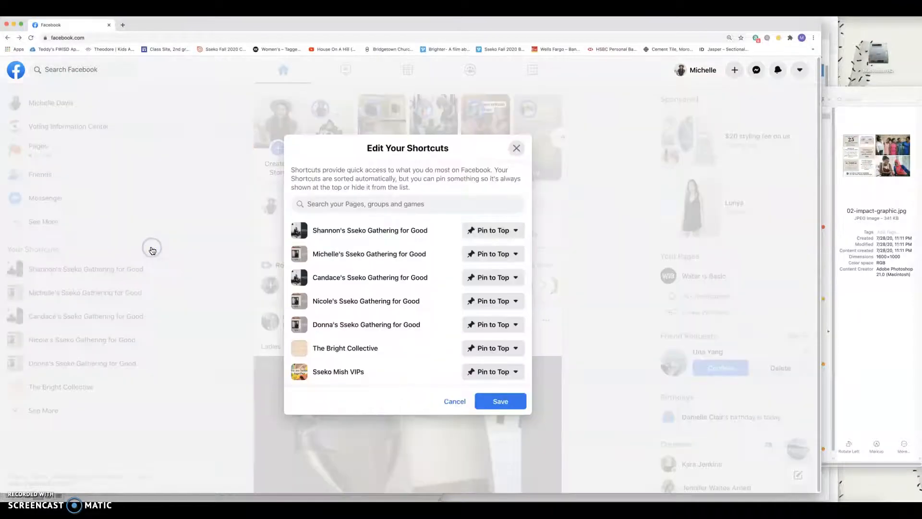
{"action": "left_click", "coordinate": [514, 234]}
{"action": "left_click", "coordinate": [413, 250]}
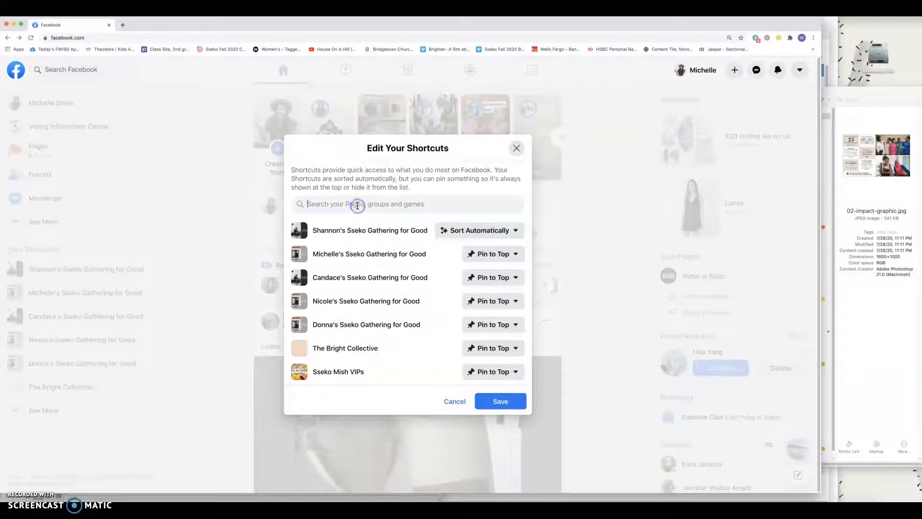
{"action": "left_click", "coordinate": [357, 205]}
{"action": "type", "text": "shannon's"}
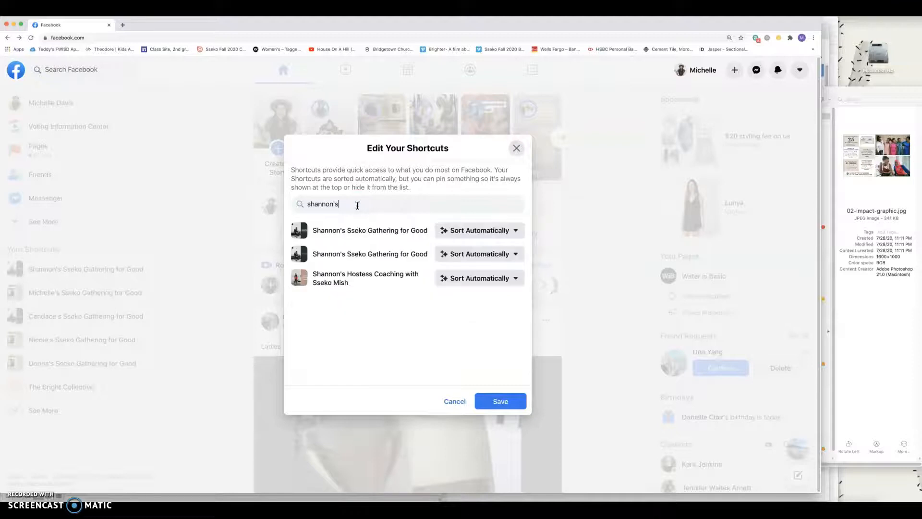
{"action": "left_click", "coordinate": [440, 258]}
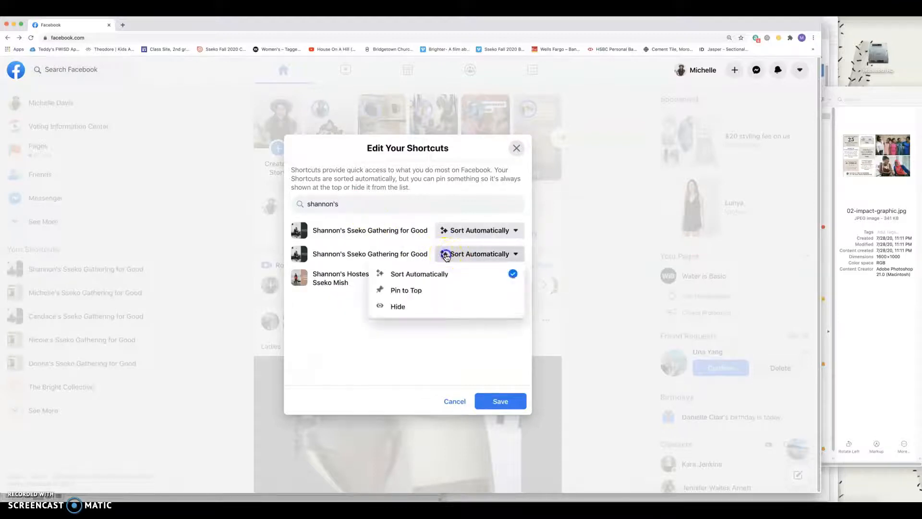
{"action": "left_click", "coordinate": [427, 288]}
{"action": "left_click", "coordinate": [498, 402]}
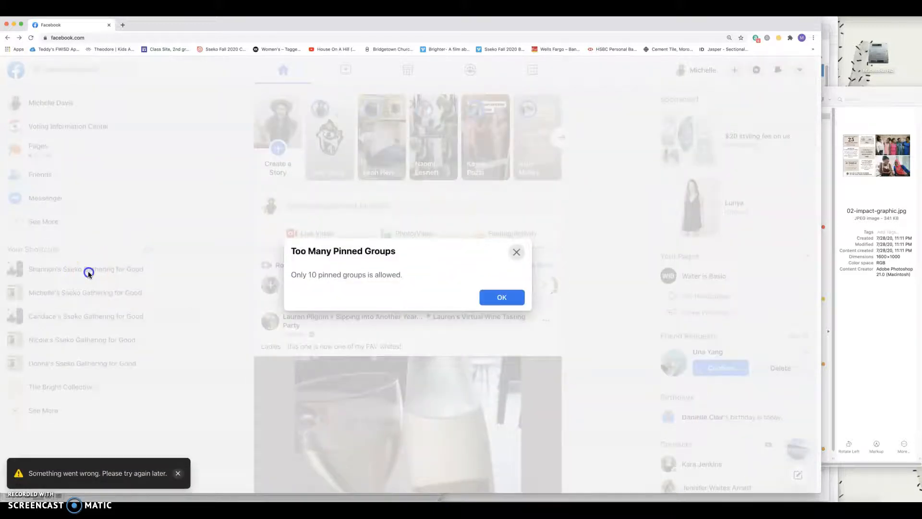
- Open the hostess's gathering group from the shortcuts to check which one is pinned, and return to the home feed
{"action": "left_click", "coordinate": [88, 273]}
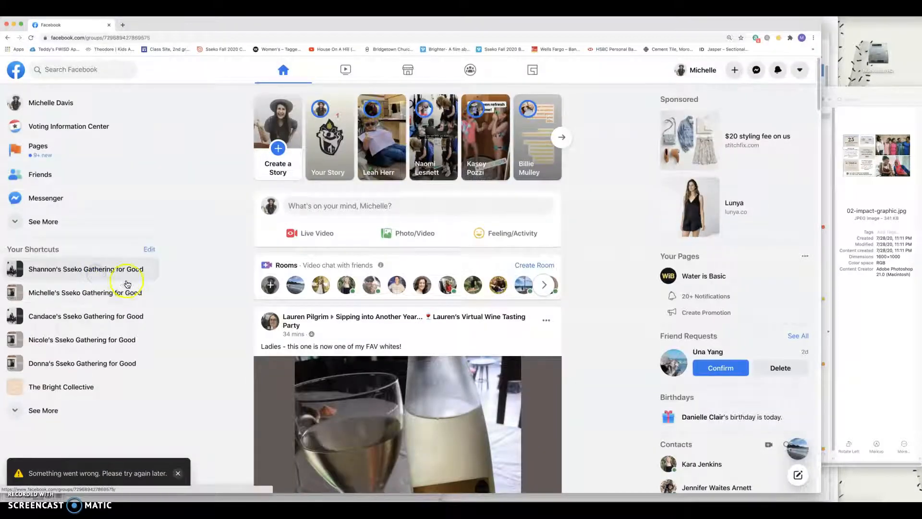
{"action": "left_click", "coordinate": [100, 272]}
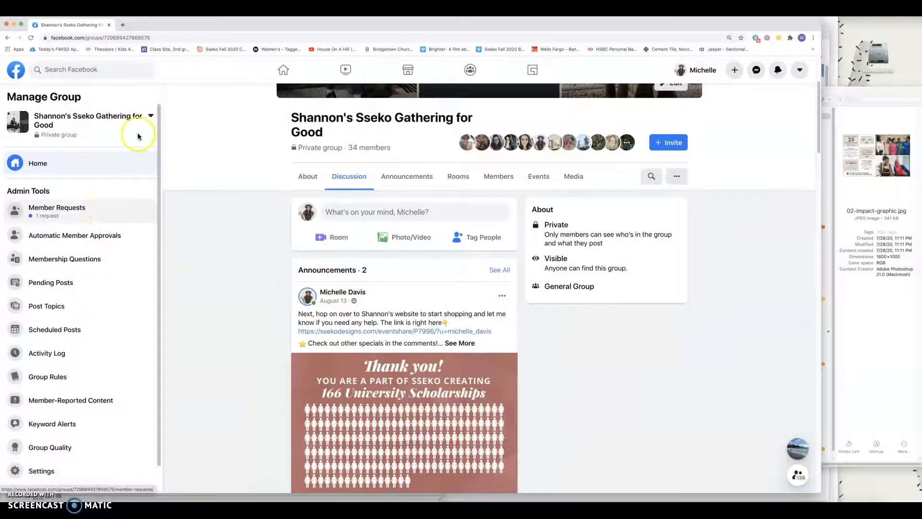
{"action": "left_click", "coordinate": [281, 73]}
- Edit the shortcuts again, set the hostess's older gathering group at the head of the list to Hide and save
{"action": "left_click", "coordinate": [150, 250]}
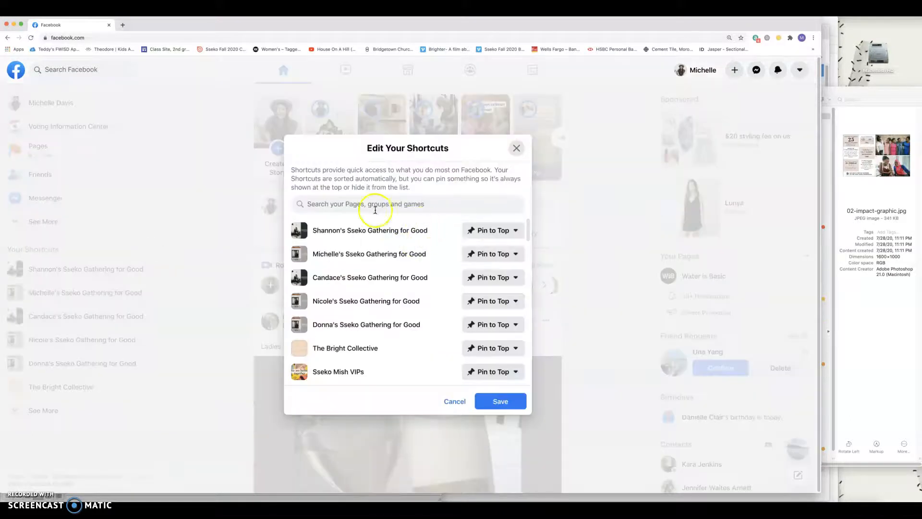
{"action": "left_click", "coordinate": [512, 233]}
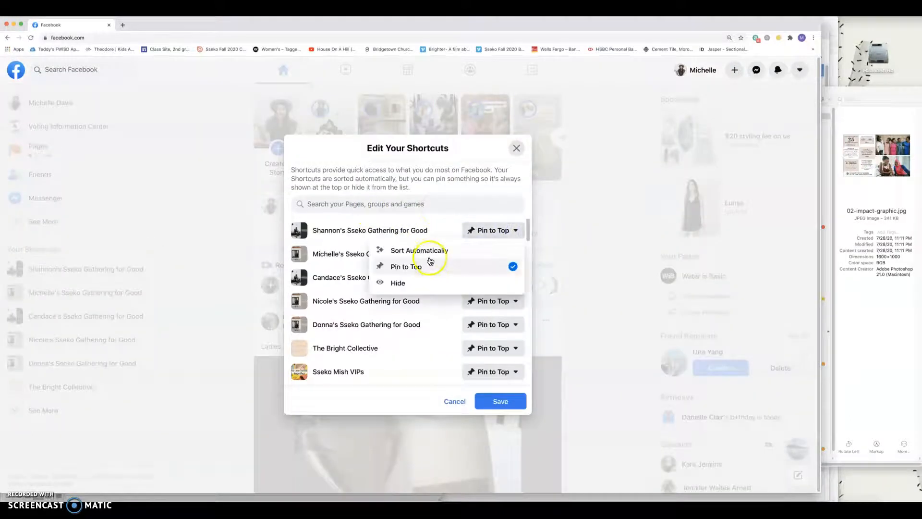
{"action": "left_click", "coordinate": [401, 282]}
{"action": "left_click", "coordinate": [508, 402]}
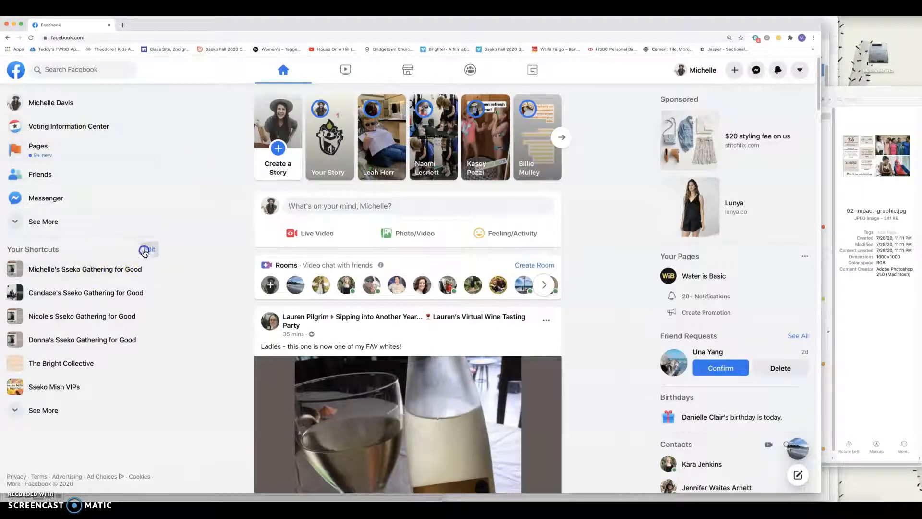
- Search the shortcuts by the hostess's first name, pin the second matching Sseko Gathering for Good group to the top and save
{"action": "left_click", "coordinate": [144, 250]}
{"action": "left_click", "coordinate": [329, 209]}
{"action": "type", "text": "shannon's"}
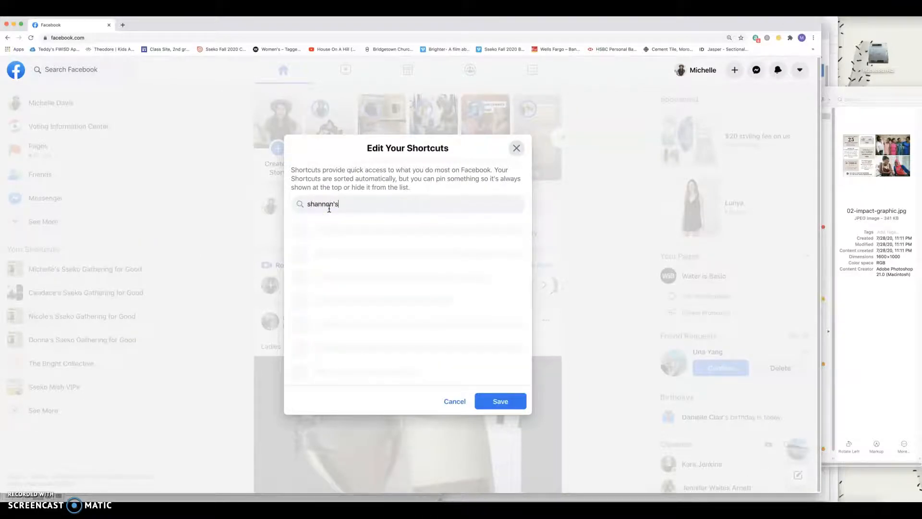
{"action": "left_click", "coordinate": [473, 254]}
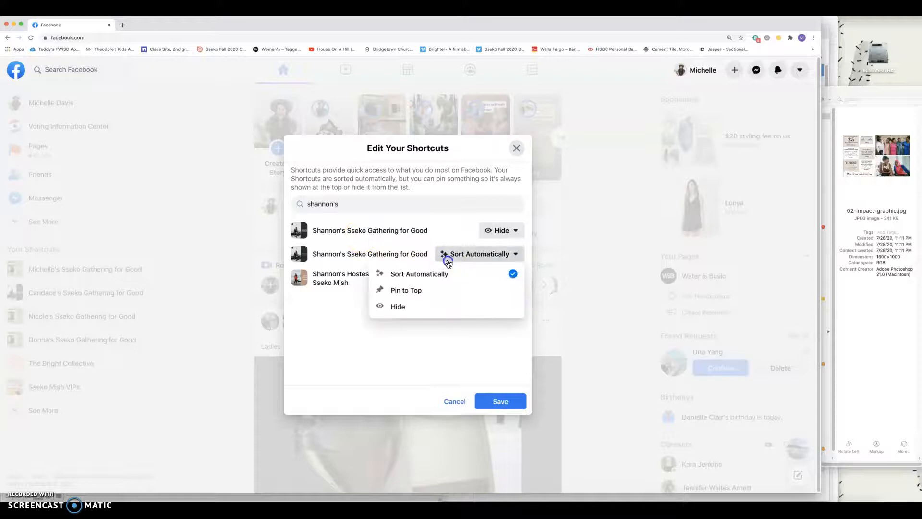
{"action": "left_click", "coordinate": [427, 290]}
{"action": "left_click", "coordinate": [499, 400]}
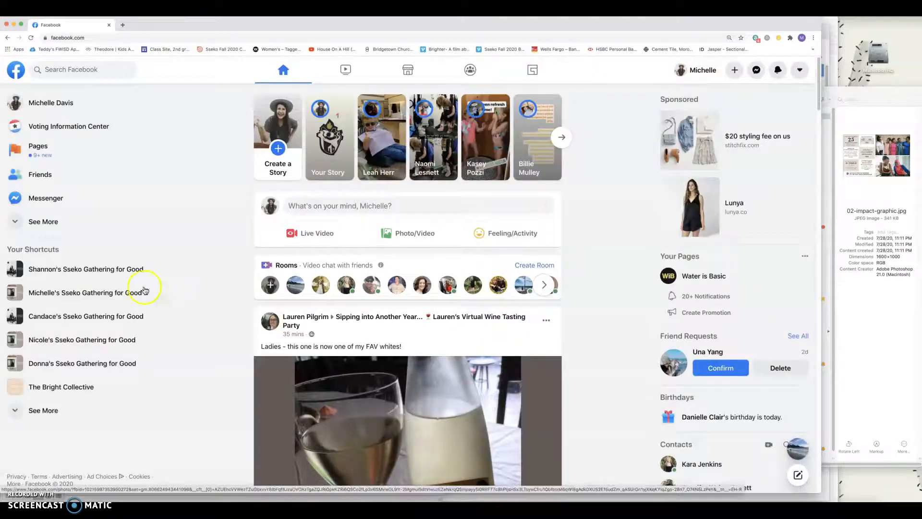
- Open the pinned gathering group to verify its cover and welcome post, and return to the home feed
{"action": "left_click", "coordinate": [113, 269]}
{"action": "scroll", "coordinate": [438, 295], "scroll_direction": "up", "scroll_amount": 3}
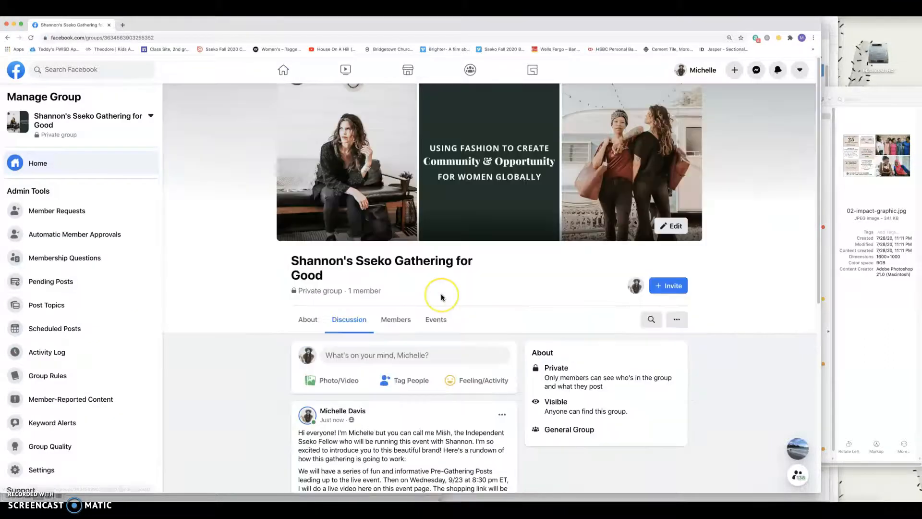
{"action": "scroll", "coordinate": [442, 294], "scroll_direction": "down", "scroll_amount": 5}
{"action": "left_click", "coordinate": [331, 301]}
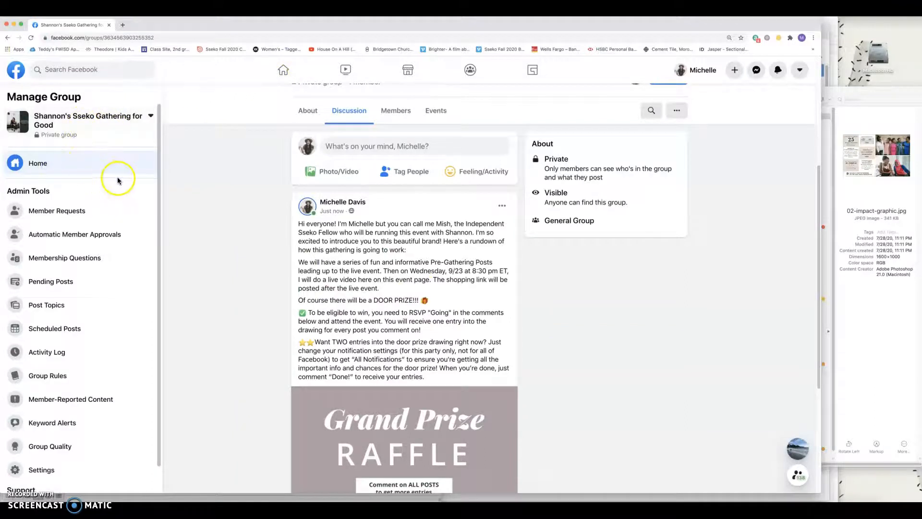
{"action": "left_click", "coordinate": [283, 71]}
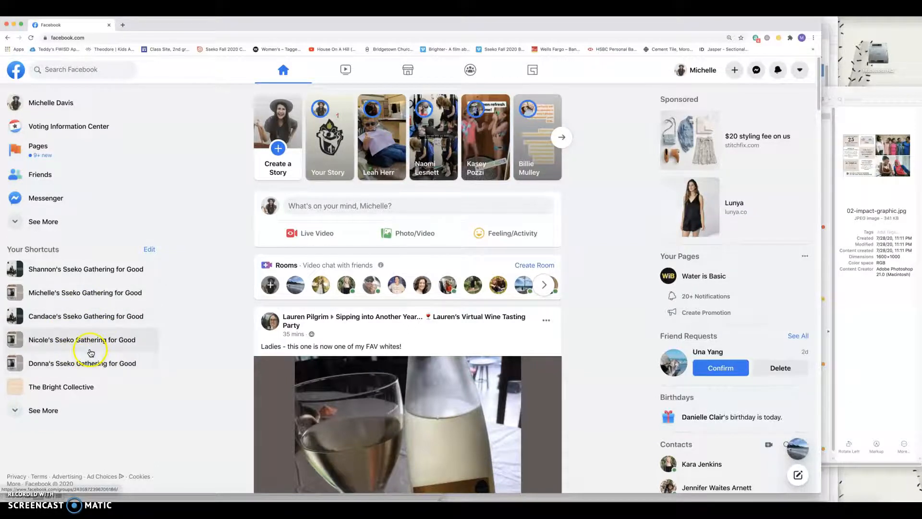
- Expand the full list of shortcuts on the home feed and review the pinned groups
{"action": "left_click", "coordinate": [52, 409]}
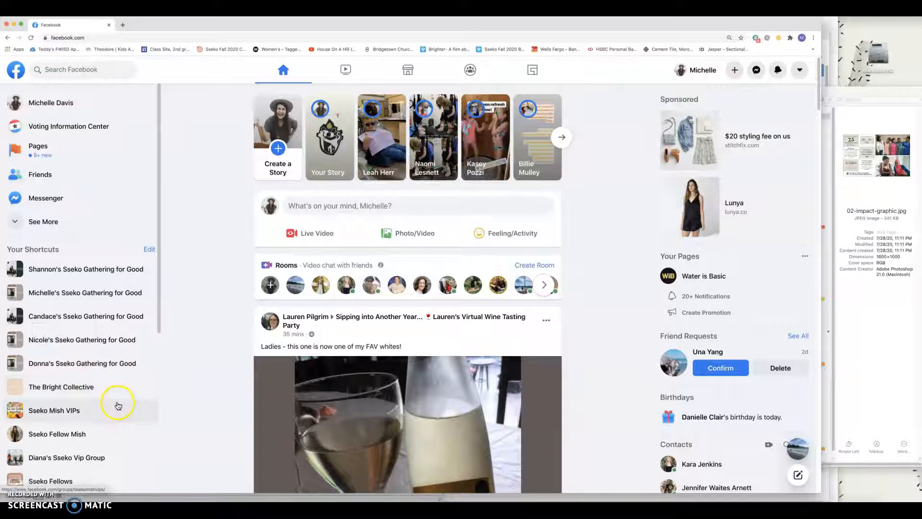
{"action": "scroll", "coordinate": [113, 405], "scroll_direction": "down", "scroll_amount": 2}
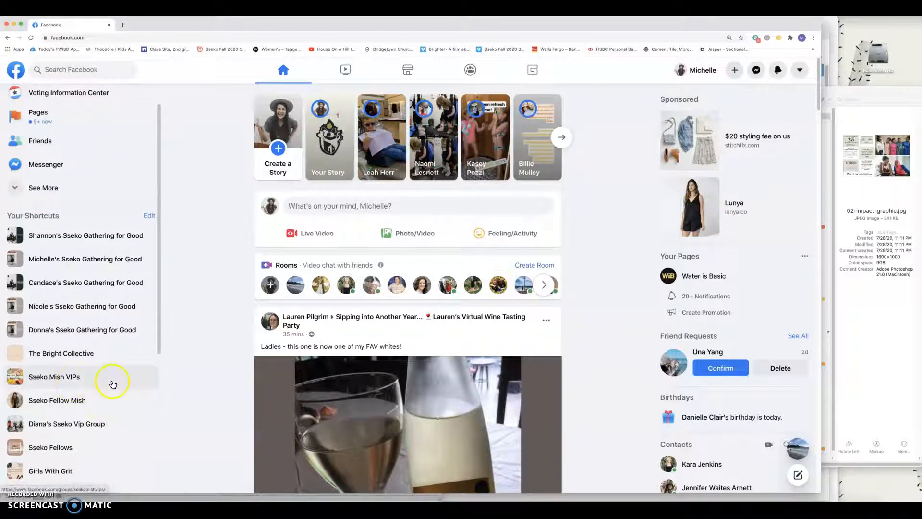
{"action": "scroll", "coordinate": [112, 384], "scroll_direction": "up", "scroll_amount": 2}
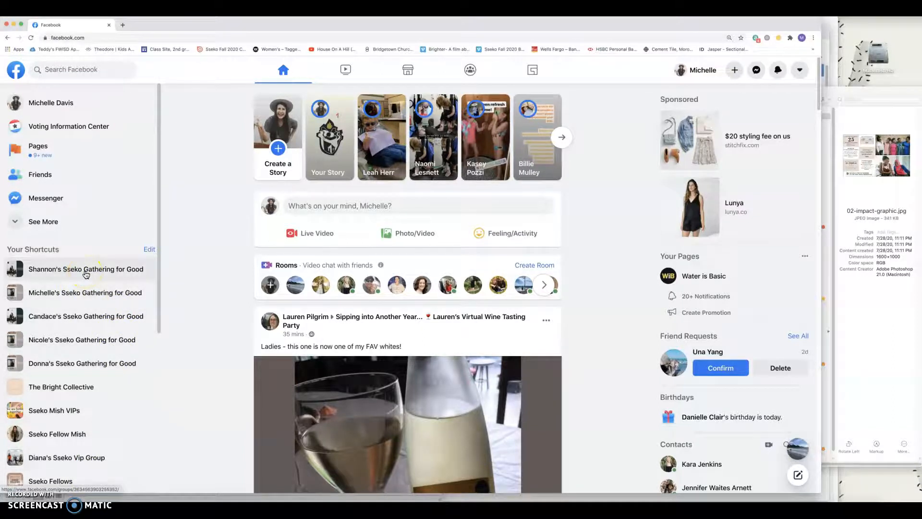
{"action": "left_click", "coordinate": [447, 222]}
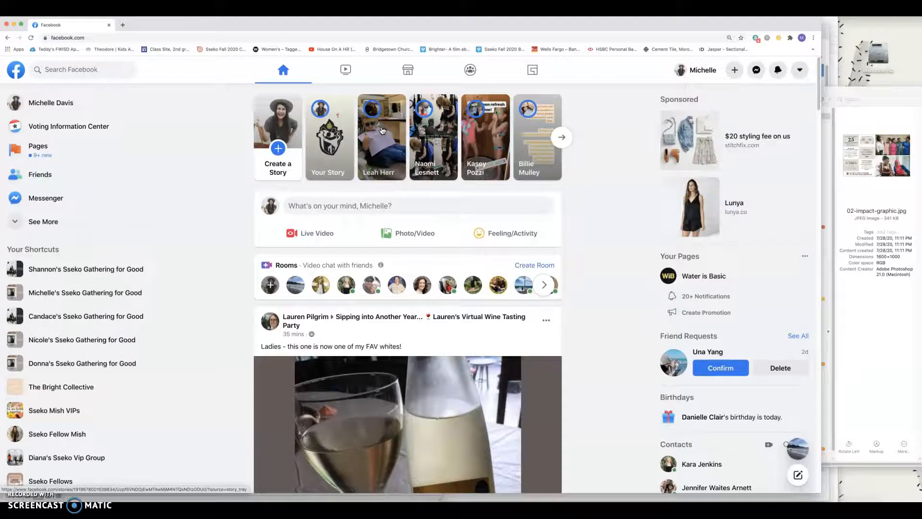
- Switch to Finder, open the 2020 FW Hostess Coaching folder and preview its coaching images, template document and header files
{"action": "left_click", "coordinate": [840, 153]}
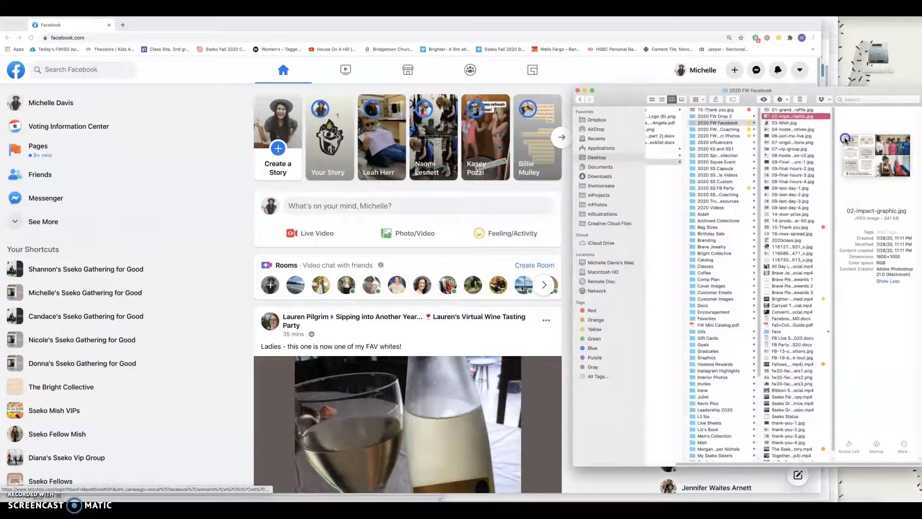
{"action": "left_click", "coordinate": [716, 129]}
{"action": "left_click", "coordinate": [783, 110]}
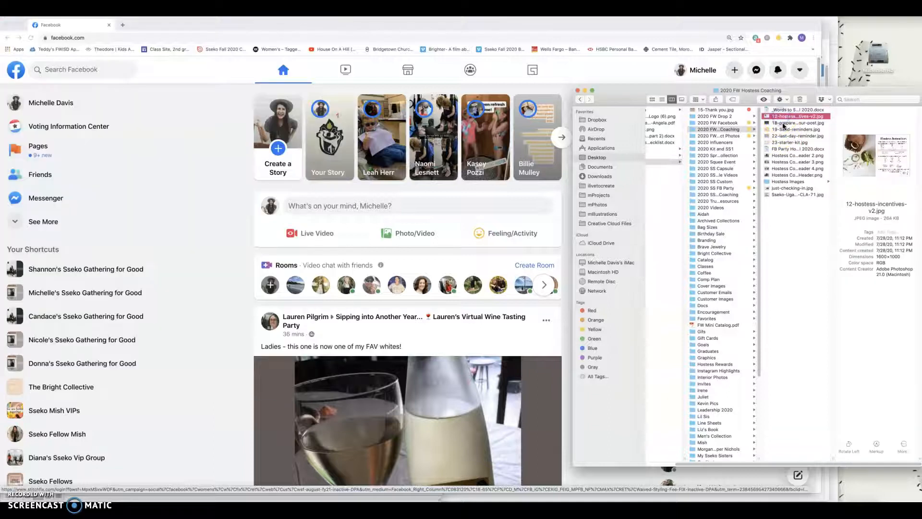
{"action": "left_click", "coordinate": [782, 122]}
{"action": "key", "text": "Down"}
{"action": "key", "text": "Down"}
{"action": "key", "text": "Down"}
{"action": "key", "text": "Down"}
{"action": "key", "text": "Down"}
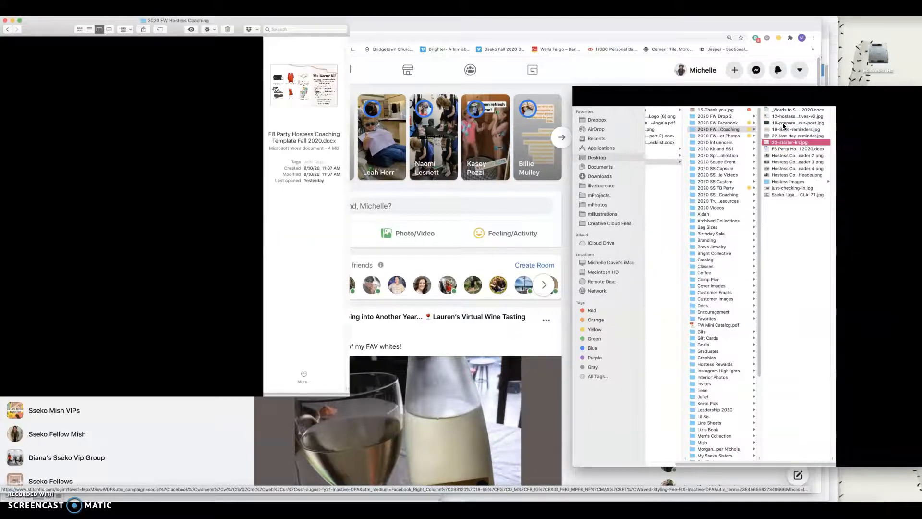
{"action": "key", "text": "Down"}
{"action": "key", "text": "Down"}
{"action": "key", "text": "Down"}
{"action": "key", "text": "Down"}
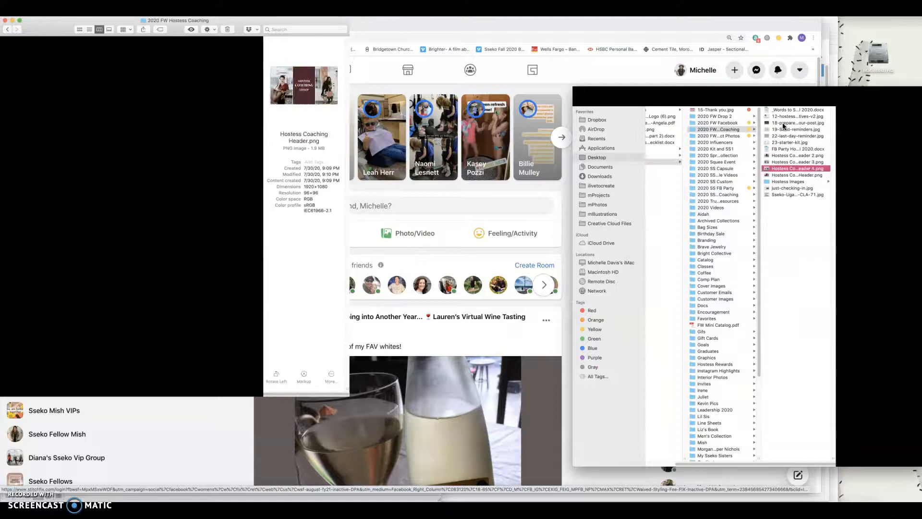
- Open the Hostess Images subfolder and preview its fall-this-or-that pictures
{"action": "key", "text": "Right"}
{"action": "key", "text": "Down"}
{"action": "key", "text": "Down"}
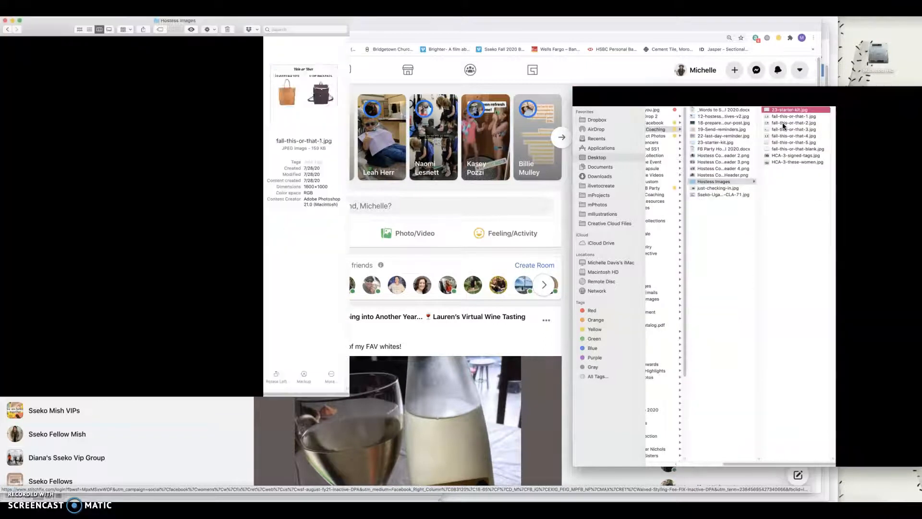
- Switch back to Facebook, search for the other hostess's Hostess Coaching with Mish group and open it from the results
{"action": "left_click", "coordinate": [62, 76]}
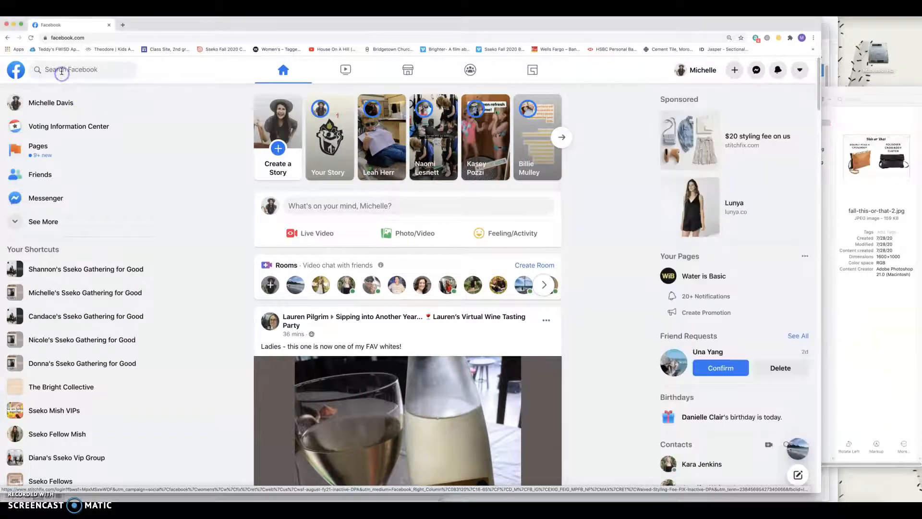
{"action": "left_click", "coordinate": [62, 71]}
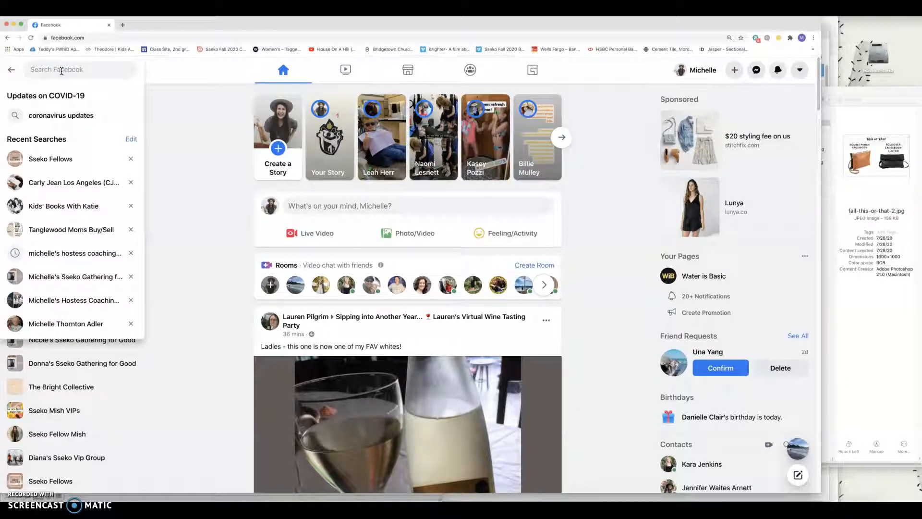
{"action": "type", "text": "m"}
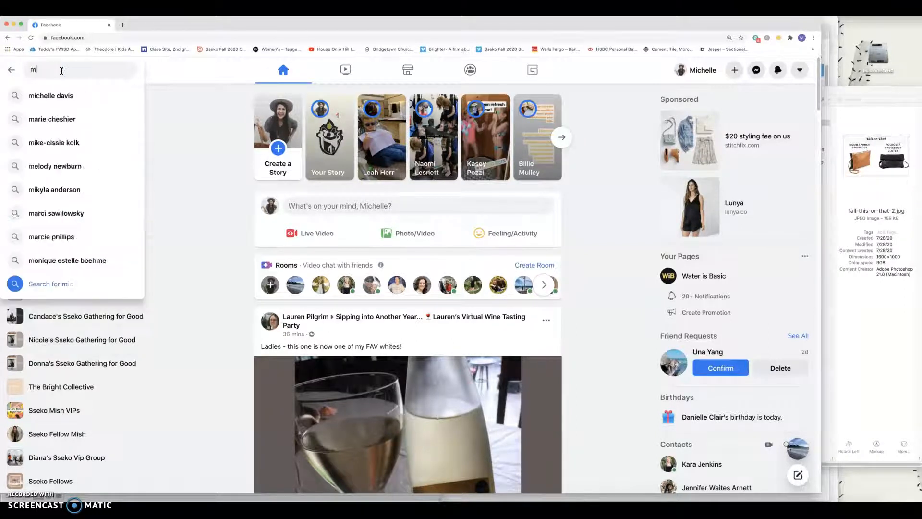
{"action": "type", "text": "ichelle's hostes"}
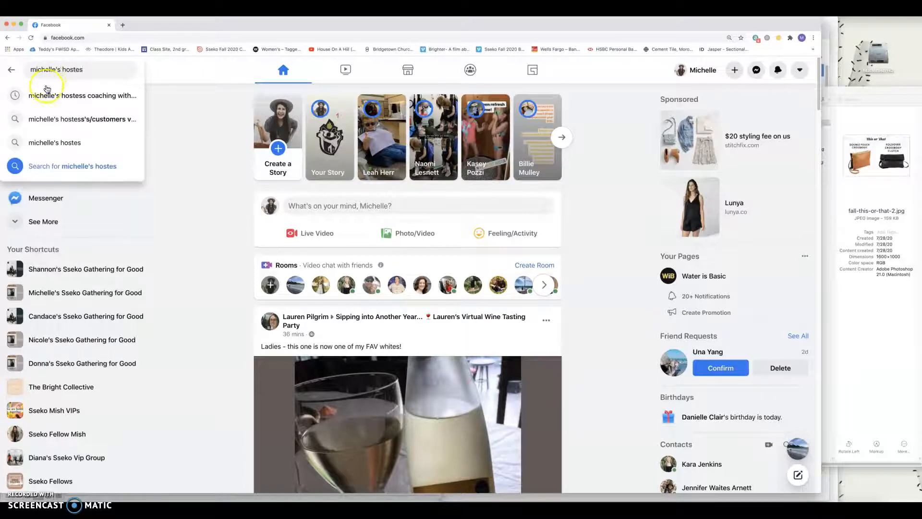
{"action": "left_click", "coordinate": [47, 89]}
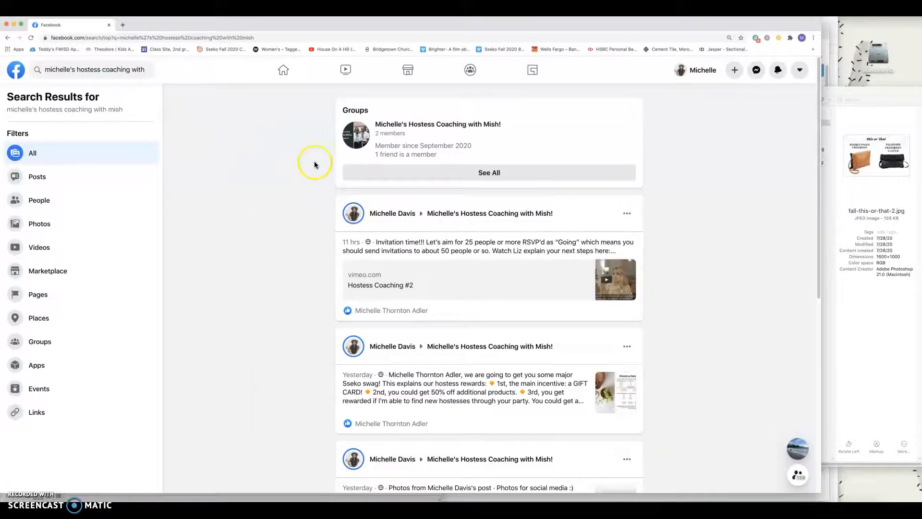
{"action": "left_click", "coordinate": [461, 125]}
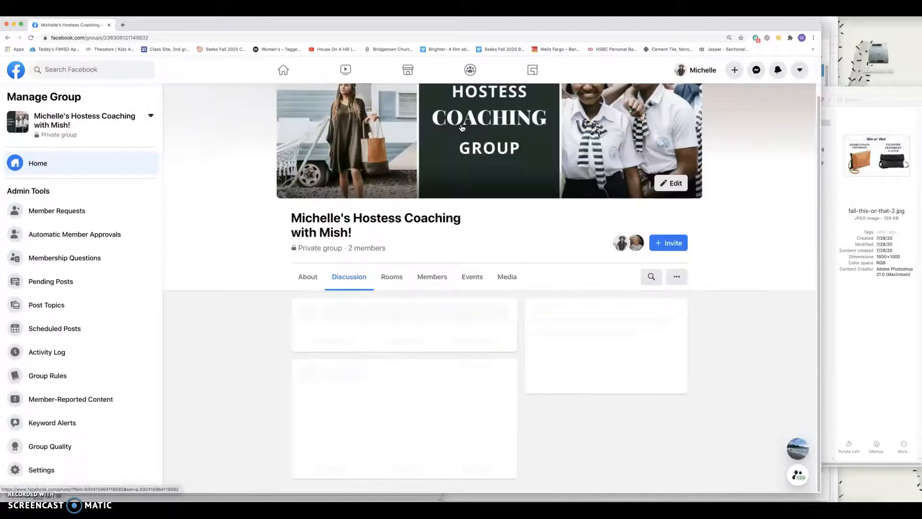
- Look through the coaching group's discussion, from the invitation post down to the hostess incentives, video links and cover photo update
{"action": "scroll", "coordinate": [503, 278], "scroll_direction": "down", "scroll_amount": 5}
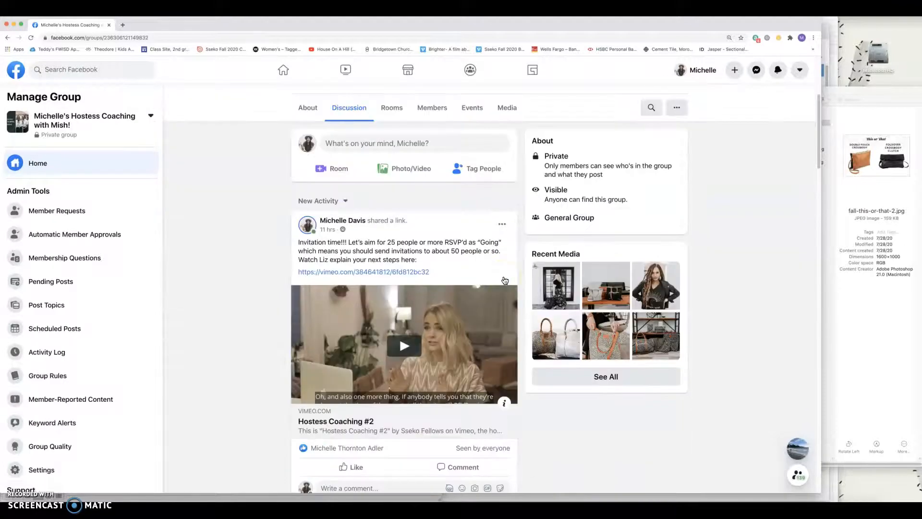
{"action": "scroll", "coordinate": [396, 307], "scroll_direction": "down", "scroll_amount": 4}
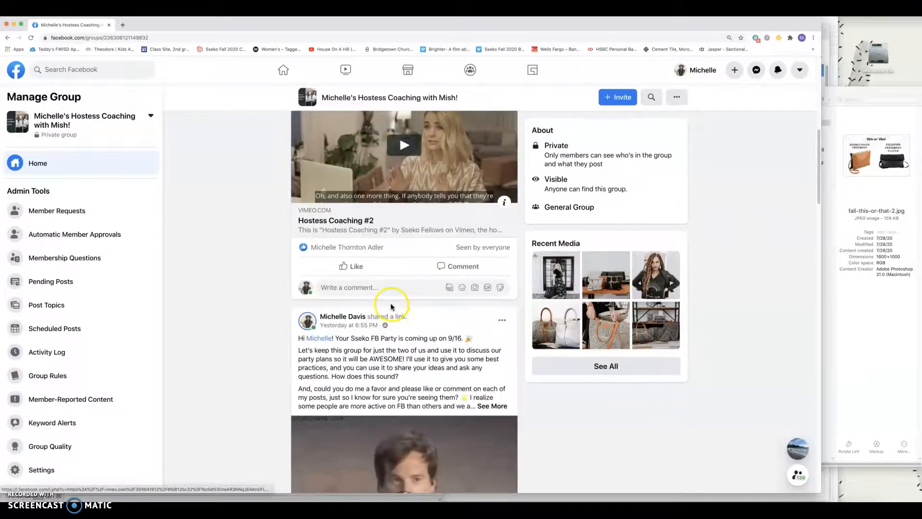
{"action": "scroll", "coordinate": [391, 307], "scroll_direction": "down", "scroll_amount": 15}
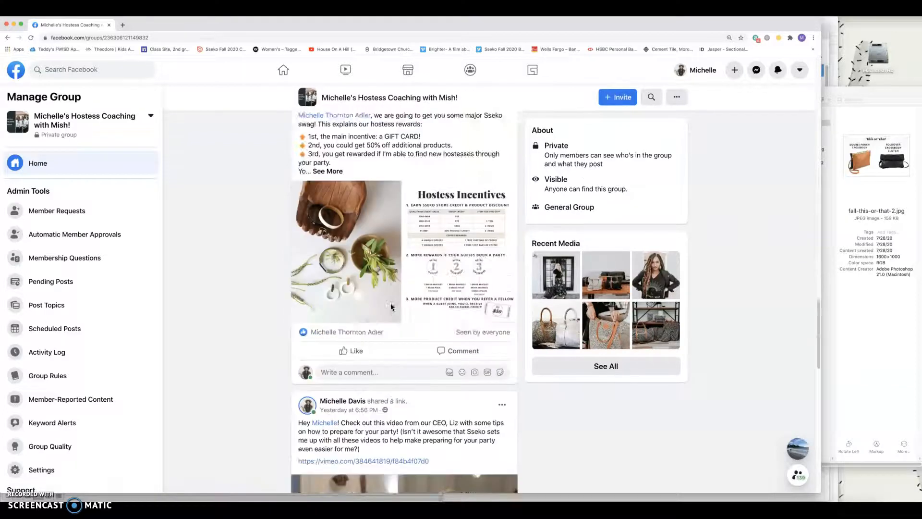
{"action": "scroll", "coordinate": [391, 306], "scroll_direction": "down", "scroll_amount": 12}
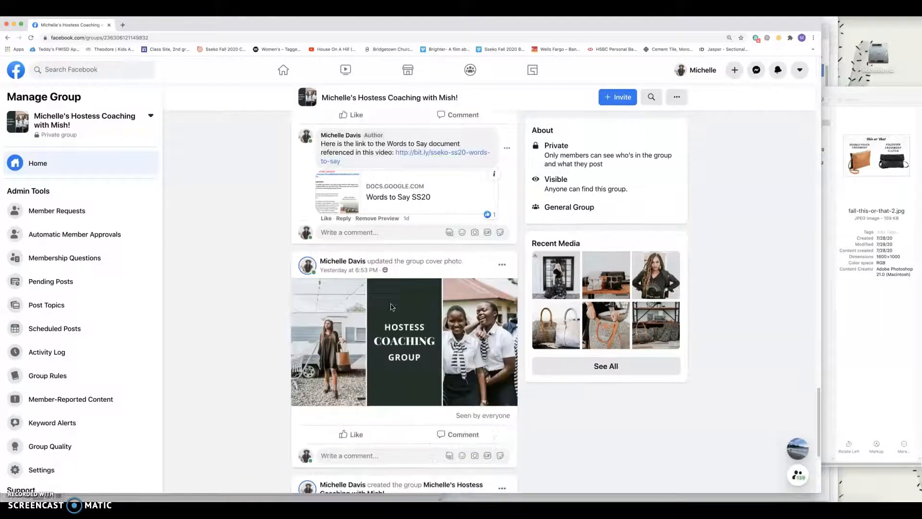
- Review the coaching group's oldest posts down to its creation entry, return to the group header and close the incoming chat
{"action": "scroll", "coordinate": [391, 306], "scroll_direction": "down", "scroll_amount": 5}
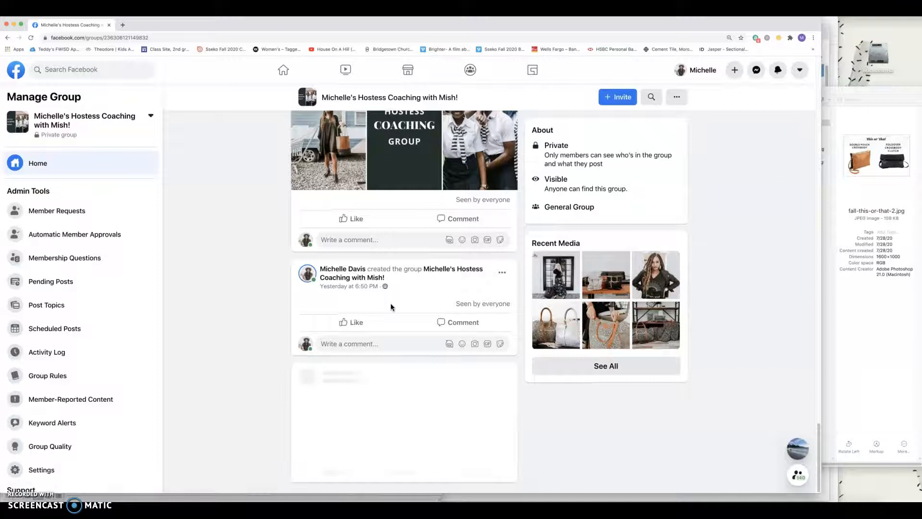
{"action": "scroll", "coordinate": [391, 306], "scroll_direction": "up", "scroll_amount": 20}
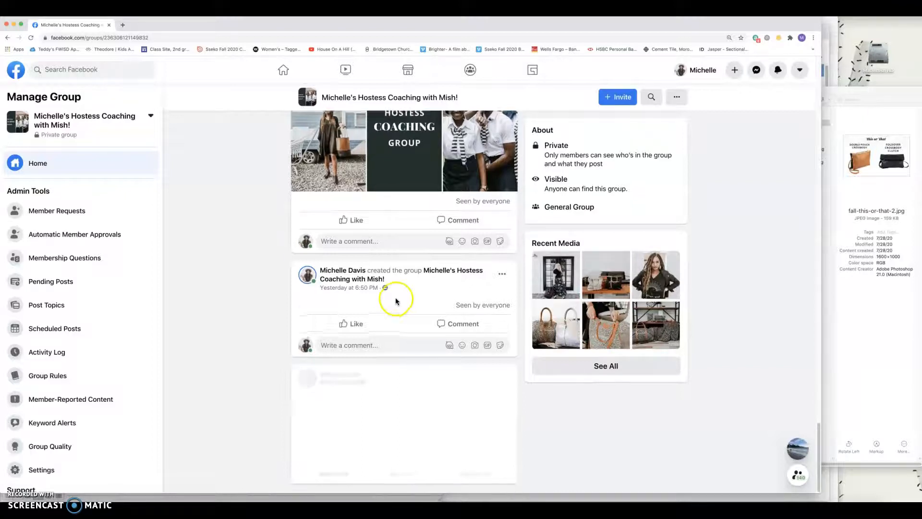
{"action": "scroll", "coordinate": [397, 300], "scroll_direction": "up", "scroll_amount": 10}
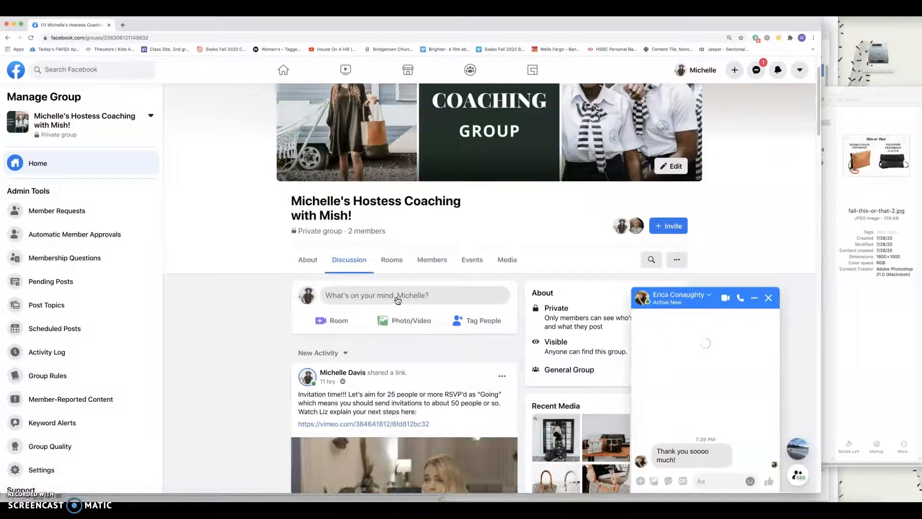
{"action": "left_click", "coordinate": [768, 298]}
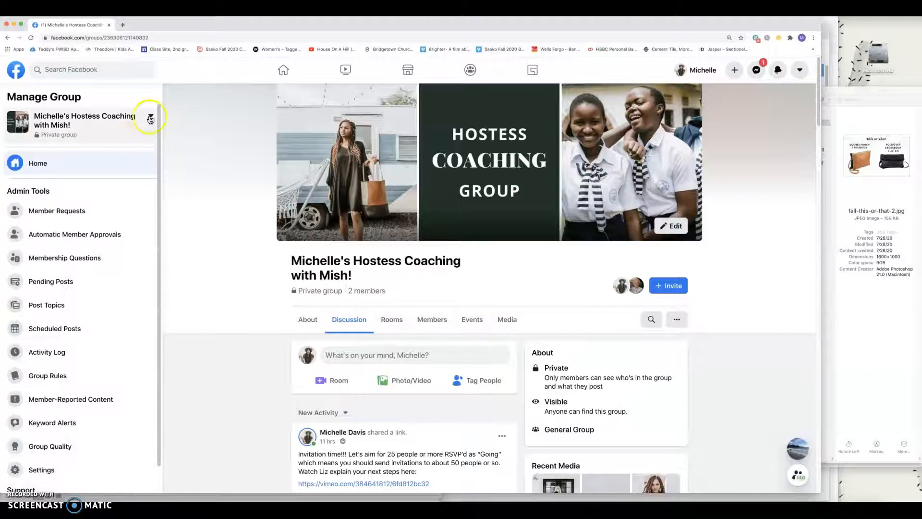
- Return to the Facebook home feed and open the unread Messenger conversation
{"action": "left_click", "coordinate": [284, 70]}
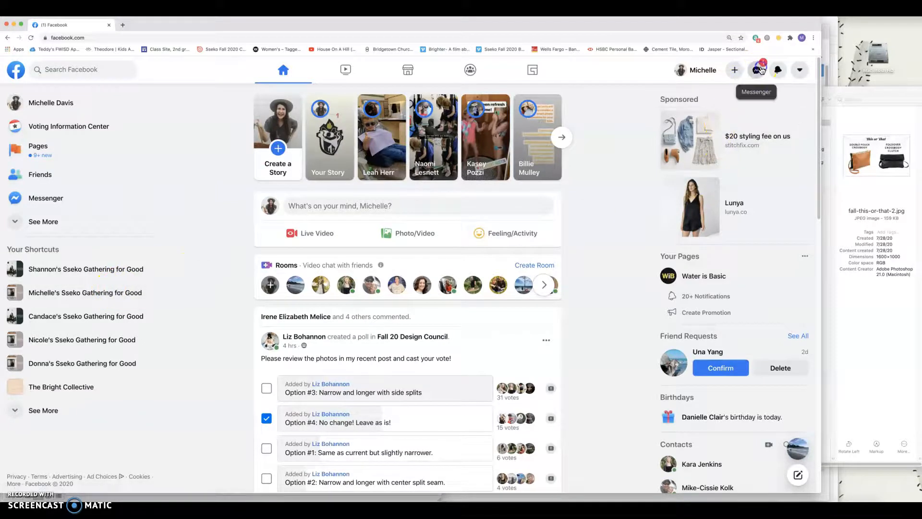
{"action": "left_click", "coordinate": [759, 70]}
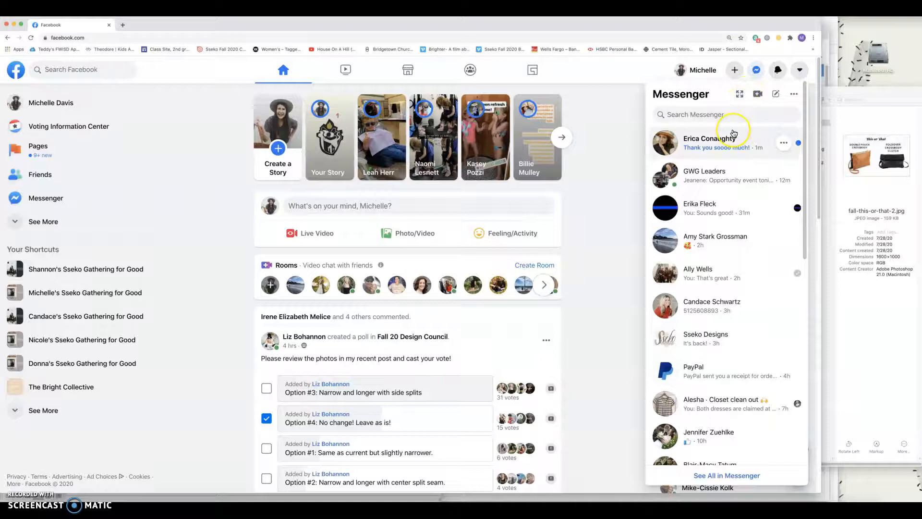
{"action": "left_click", "coordinate": [730, 138]}
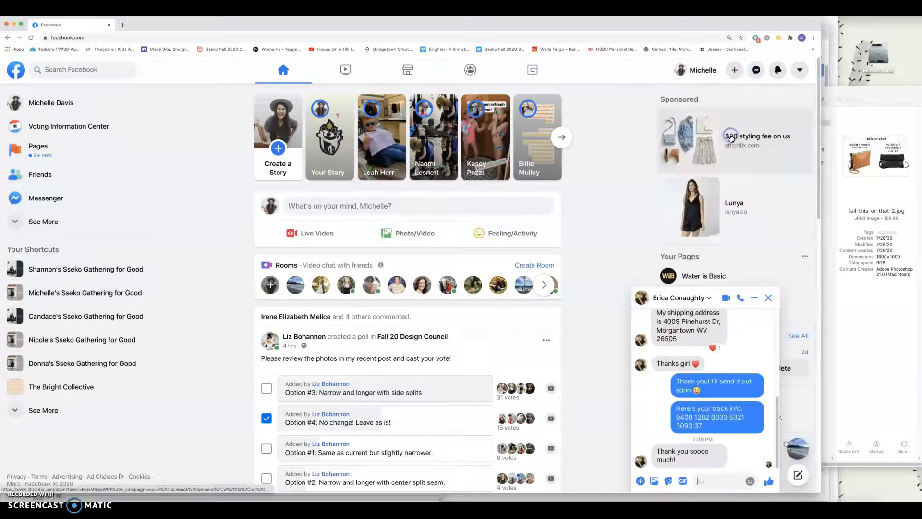